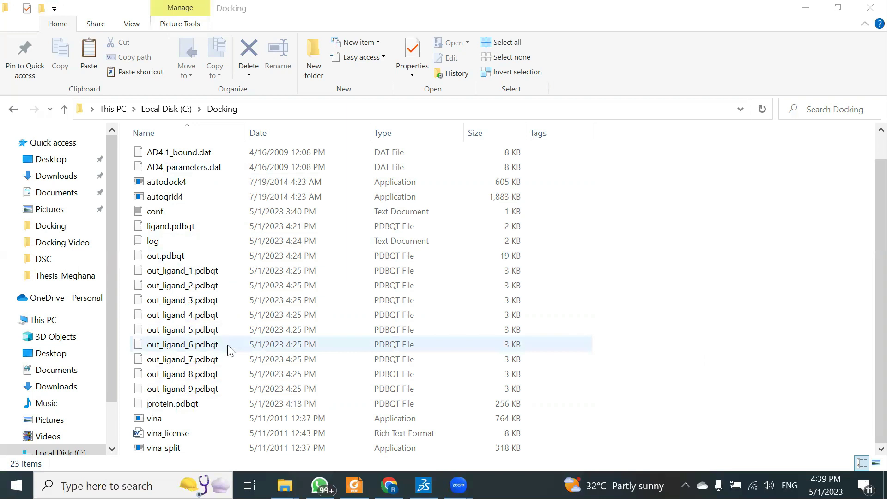
Step: Switch to Discovery Studio Visualizer and open the protein file from the Docking Video folder
scroll(260, 347, "up", 1)
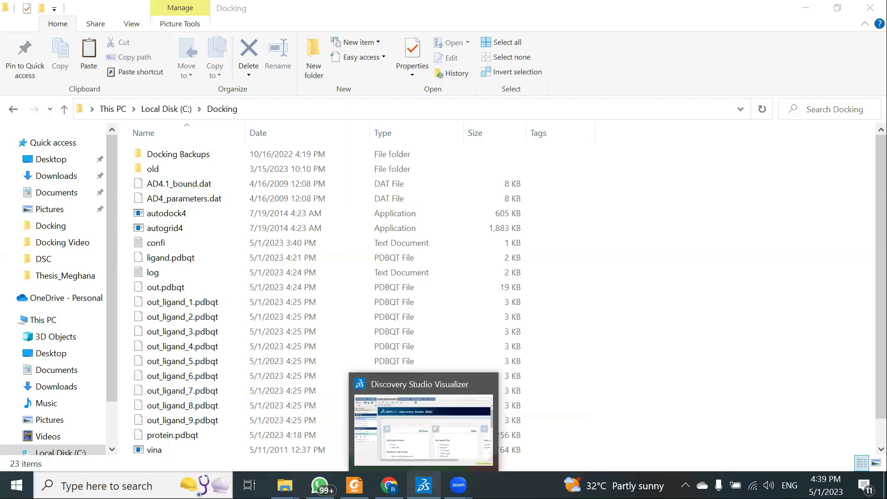
left_click(424, 485)
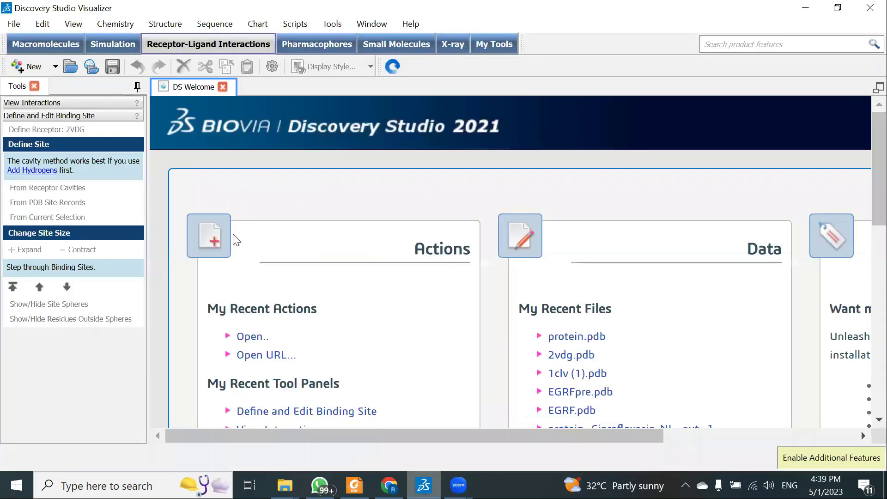
left_click(14, 25)
mouse_move(37, 41)
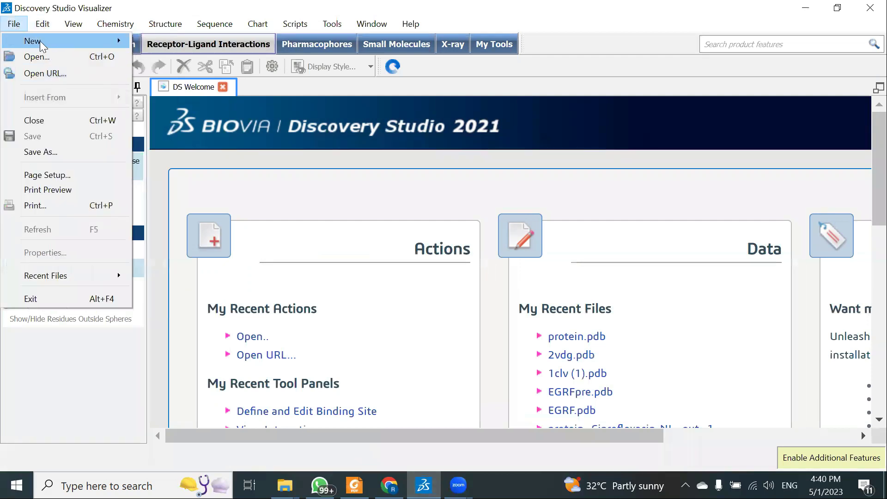
left_click(41, 56)
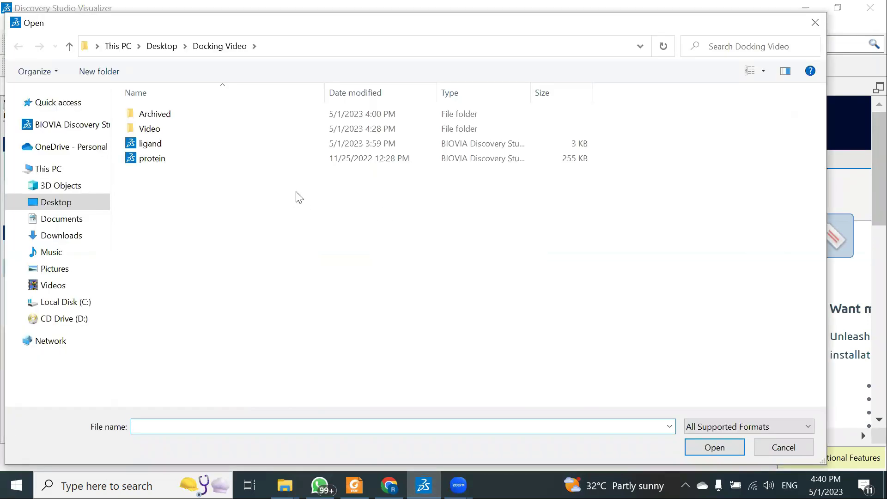
double_click(160, 159)
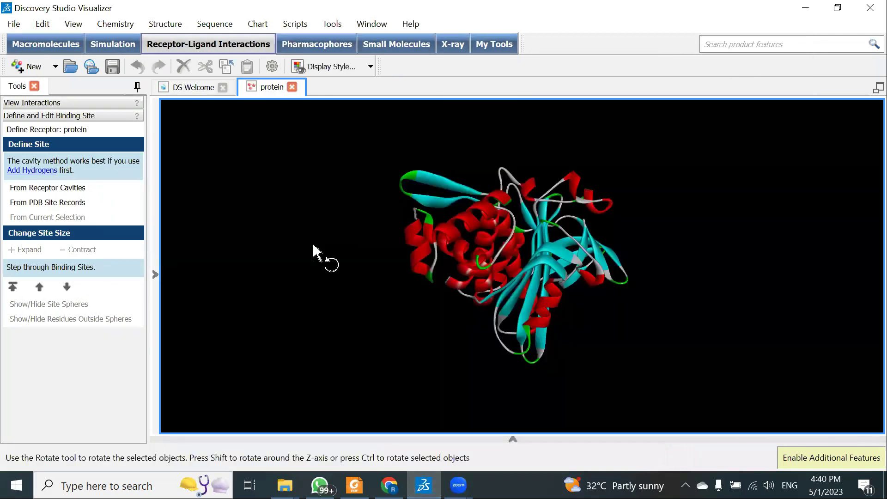
Step: Show the hierarchy tree beside the protein model and inspect its chain A and Protein Groups entries
left_click_drag(557, 222, 157, 281)
left_click(156, 275)
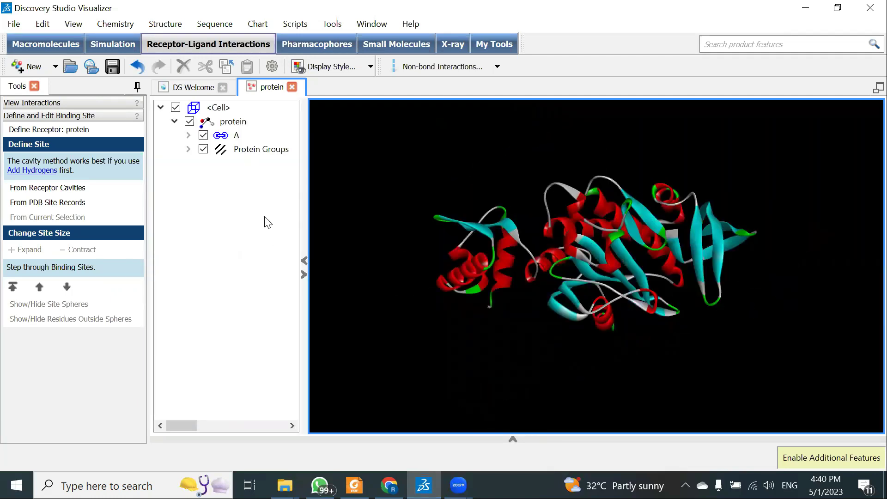
left_click(237, 135)
left_click(260, 150)
left_click_drag(594, 234, 586, 206)
right_click(561, 123)
left_click(451, 154)
left_click_drag(645, 262, 578, 198)
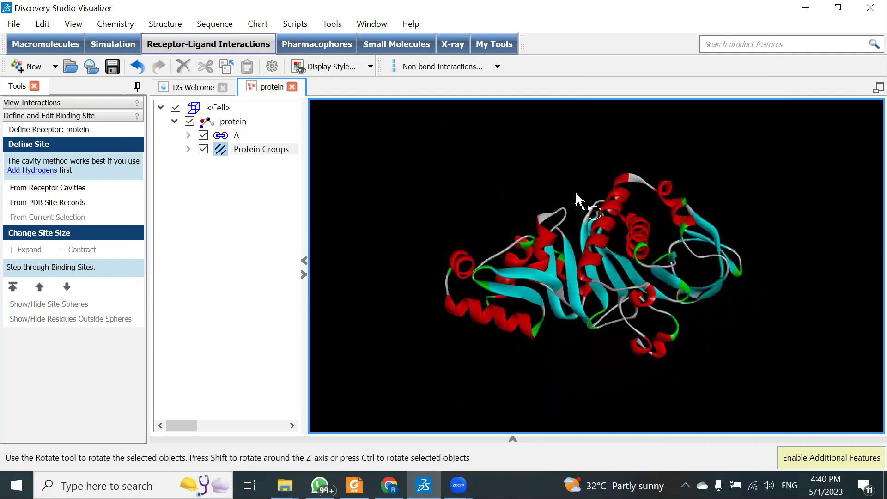
Step: Switch to the Docking folder in File Explorer and open the log text file
left_click(285, 485)
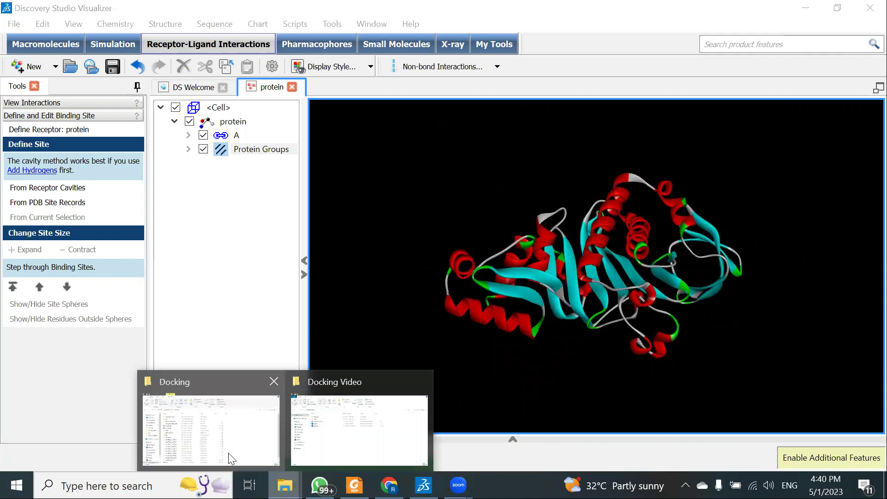
left_click(223, 426)
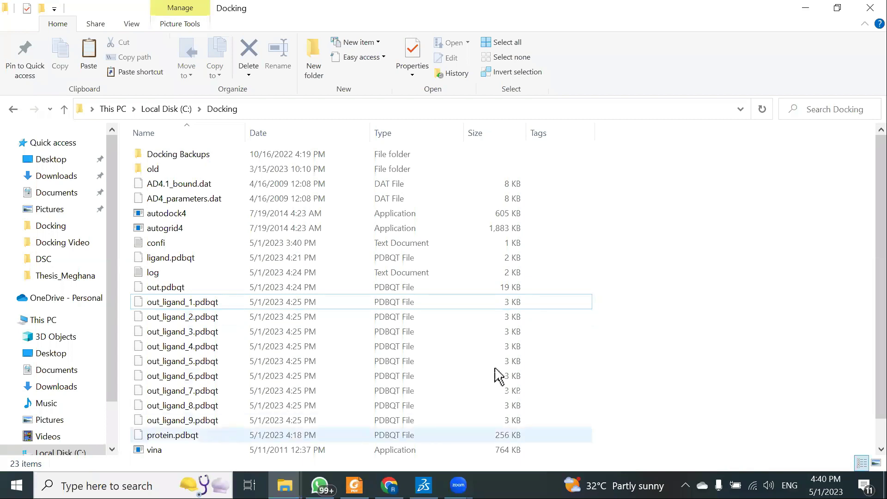
left_click(803, 11)
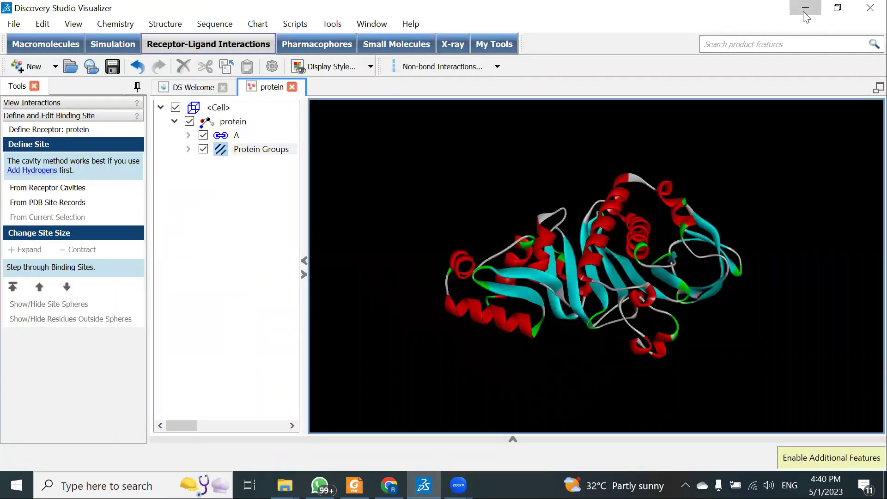
left_click(804, 11)
left_click(207, 305)
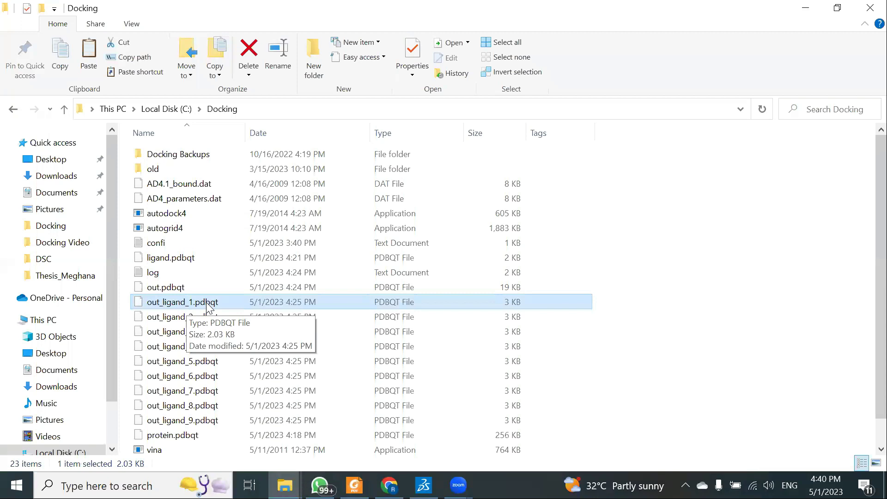
double_click(185, 275)
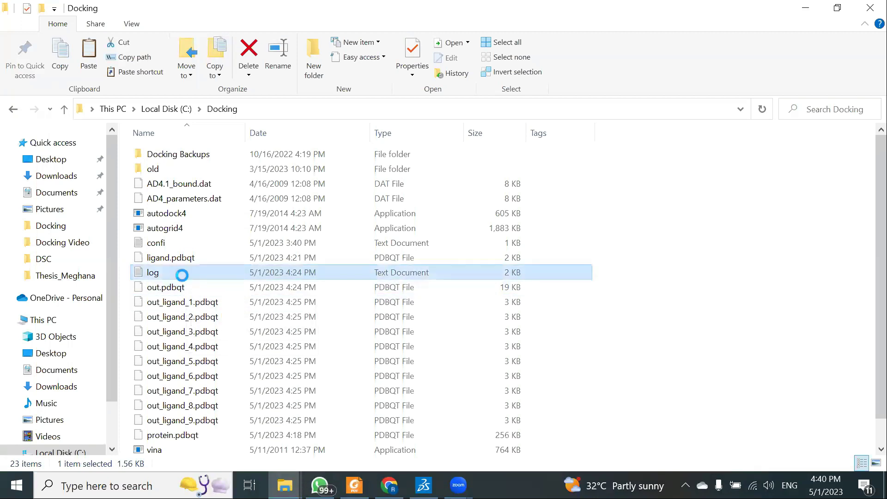
Step: Examine the affinity of mode 1 in the docking log and select the matching out_ligand_1.pdbqt file in the Docking folder
left_click_drag(419, 13, 389, 21)
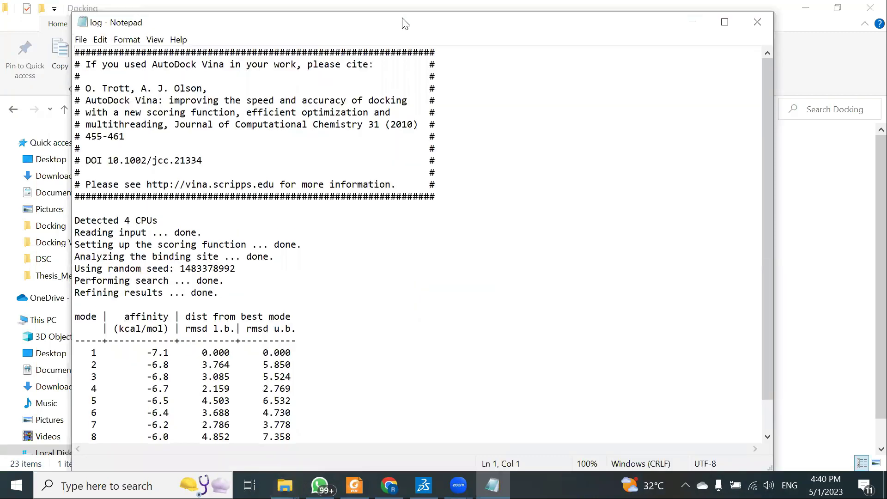
left_click(724, 22)
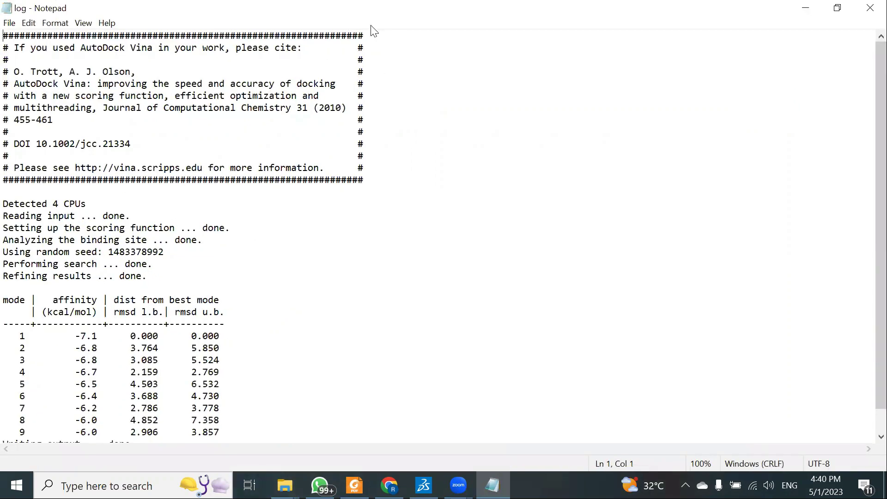
double_click(377, 13)
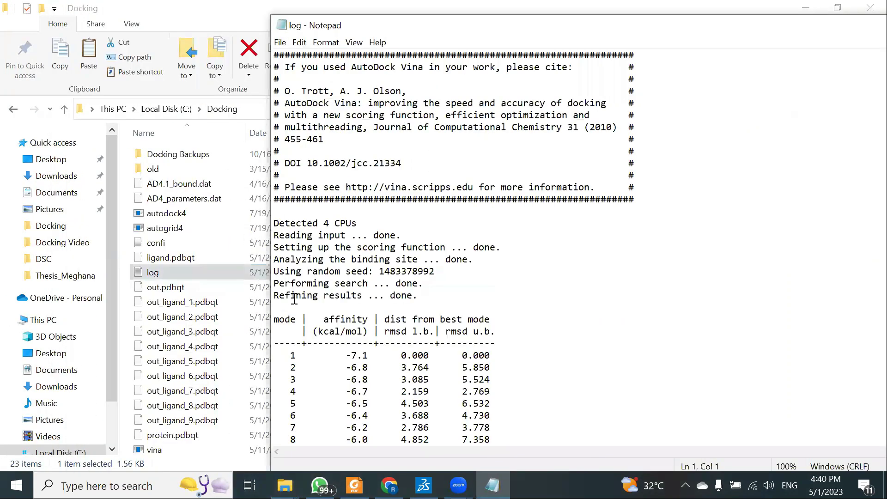
scroll(210, 274, "down", 1)
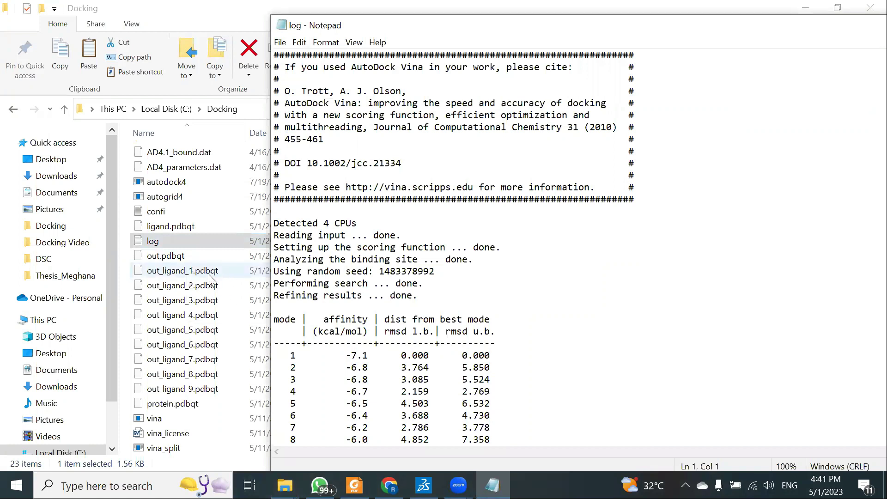
left_click_drag(342, 355, 376, 352)
left_click(353, 355)
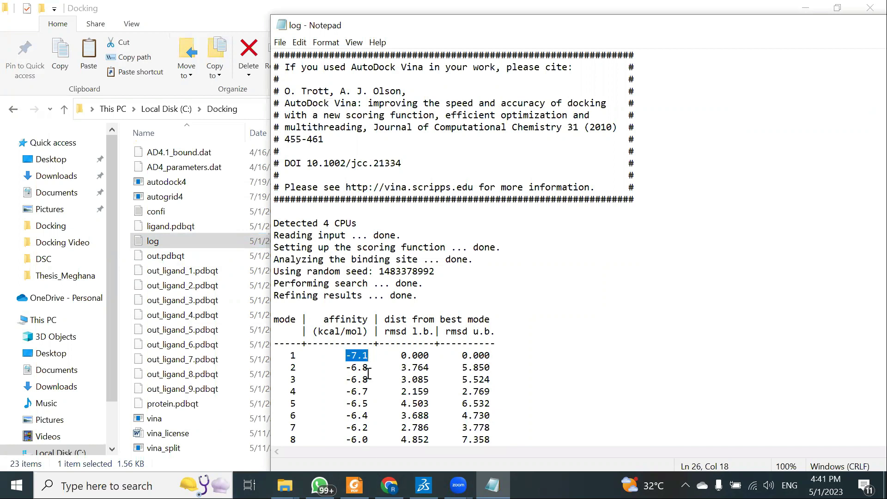
left_click(181, 272)
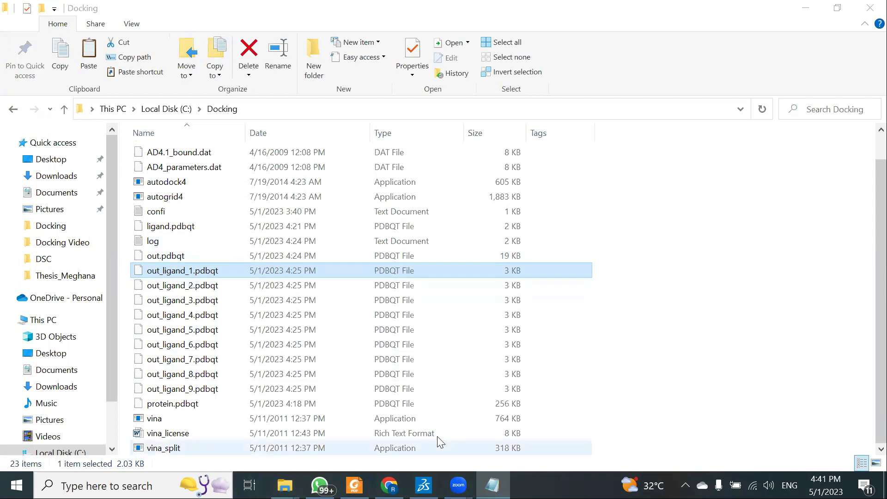
Step: Return to Discovery Studio Visualizer and browse to the Docking folder on Local Disk (C:) for opening another file
mouse_move(423, 485)
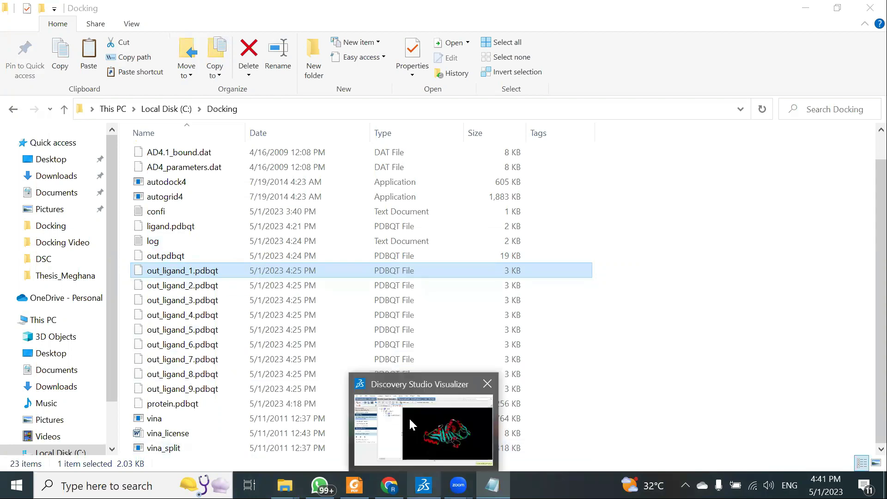
left_click(413, 424)
left_click(18, 24)
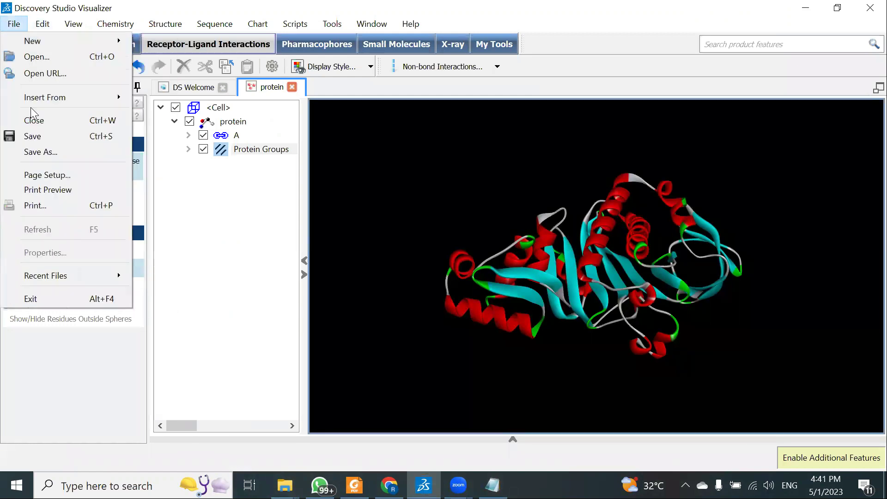
left_click(37, 57)
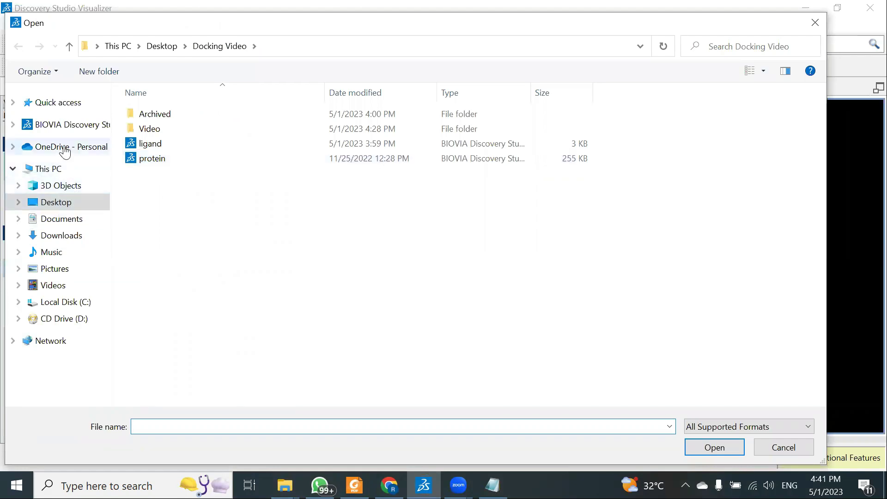
left_click(58, 170)
double_click(219, 222)
double_click(169, 146)
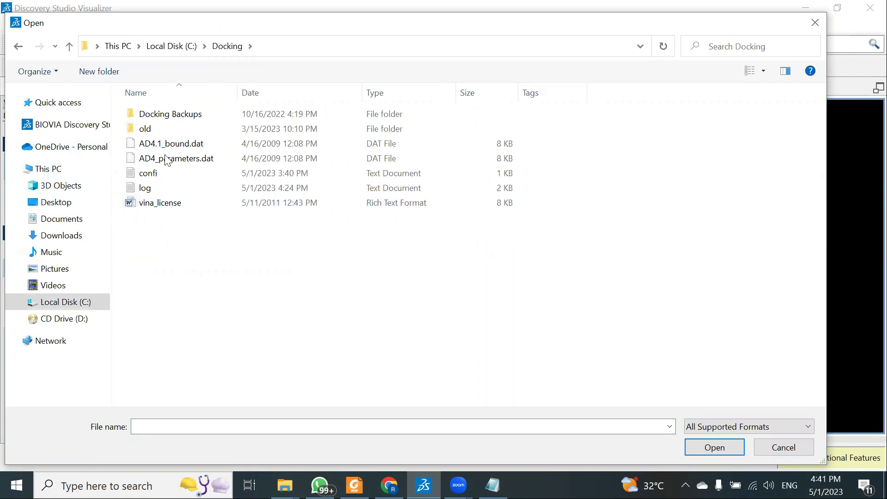
Step: Set the file filter to All Files, open out_ligand_1.pdbqt and collapse its data table
left_click(712, 422)
scroll(721, 393, "down", 10)
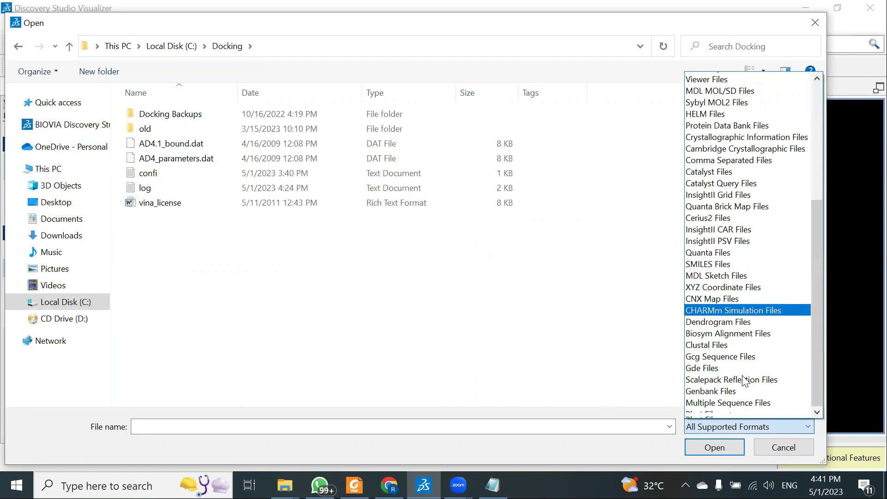
left_click(720, 412)
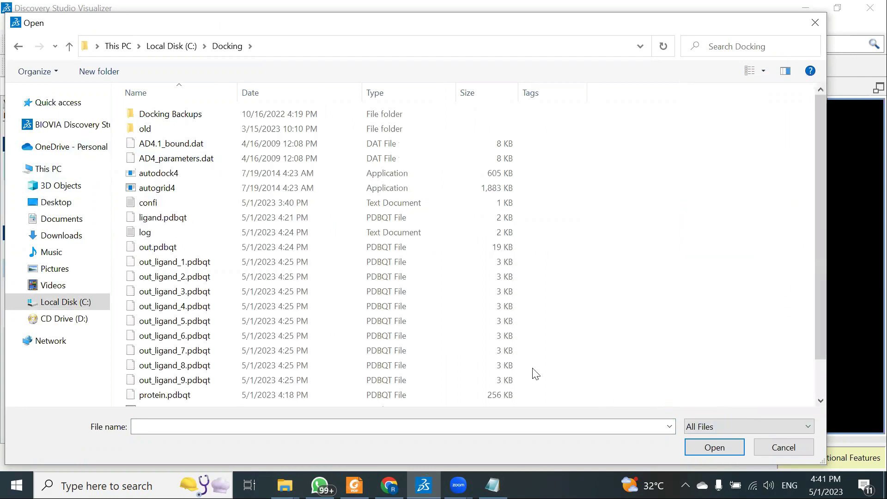
left_click(179, 264)
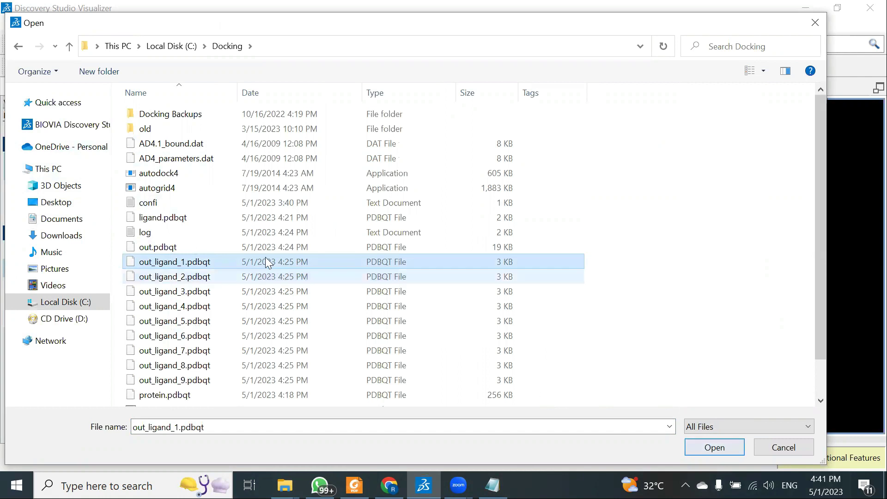
left_click(724, 445)
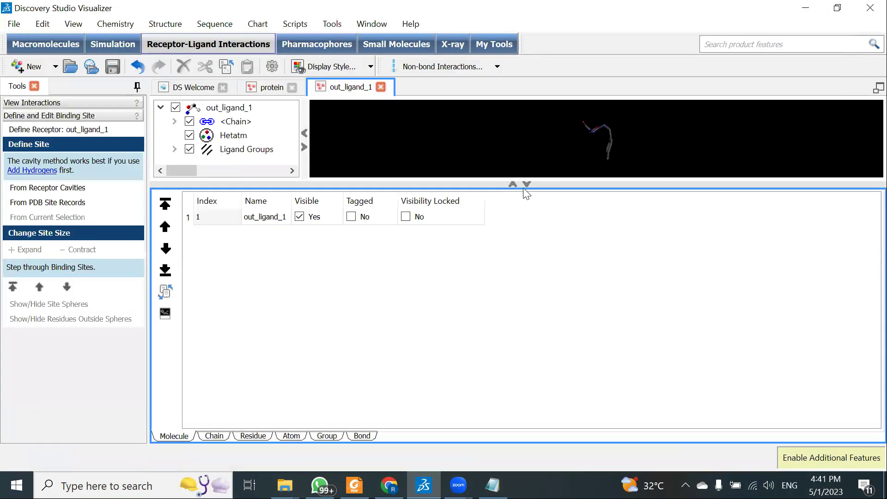
left_click(525, 184)
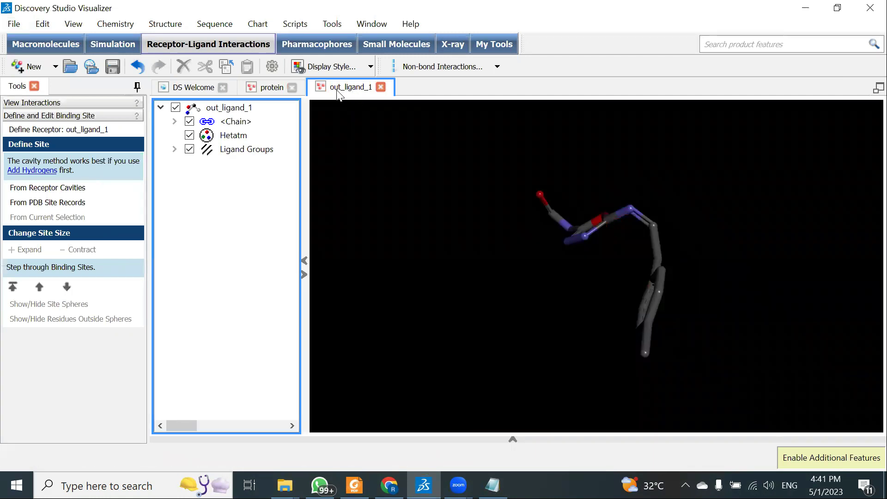
Step: Copy the out_ligand_1 molecule from its own window
left_click_drag(623, 232, 826, 250)
left_click_drag(608, 268, 379, 213)
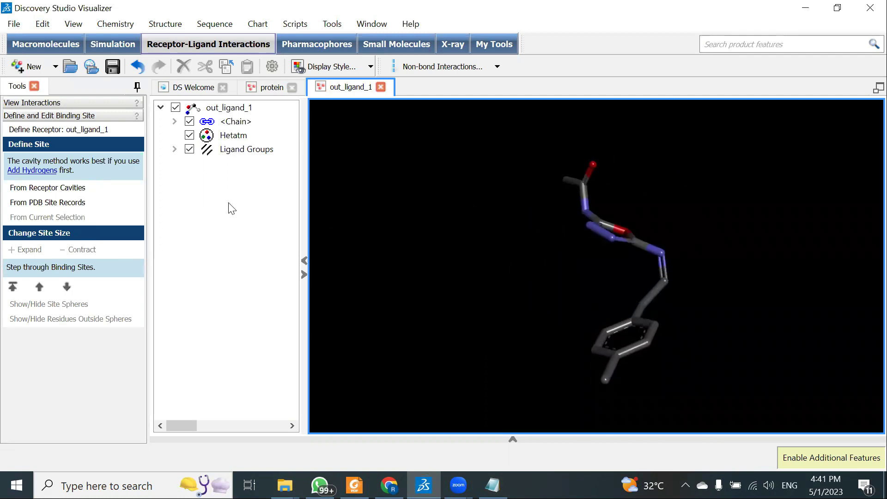
right_click(228, 202)
left_click(319, 188)
right_click(223, 182)
left_click(190, 197)
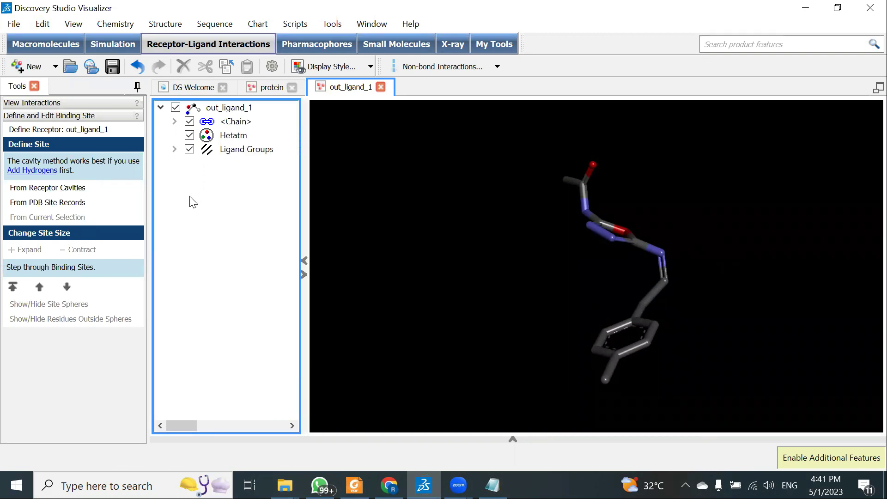
right_click(190, 196)
left_click(154, 266)
right_click(202, 211)
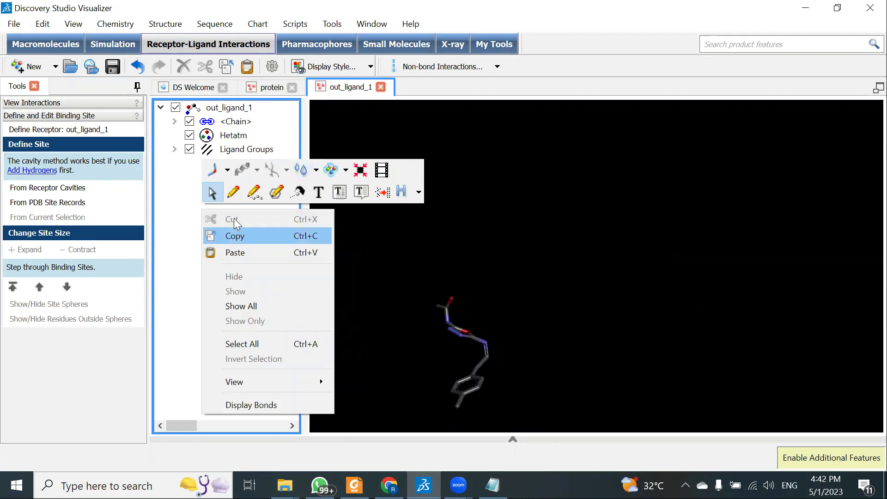
Step: Paste the copied out_ligand_1 molecule into the protein window and inspect its position within the protein
left_click(255, 91)
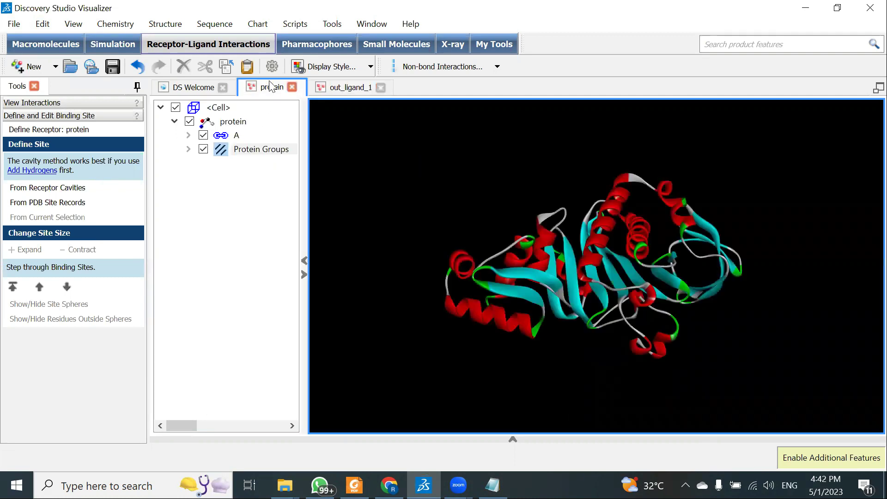
right_click(198, 222)
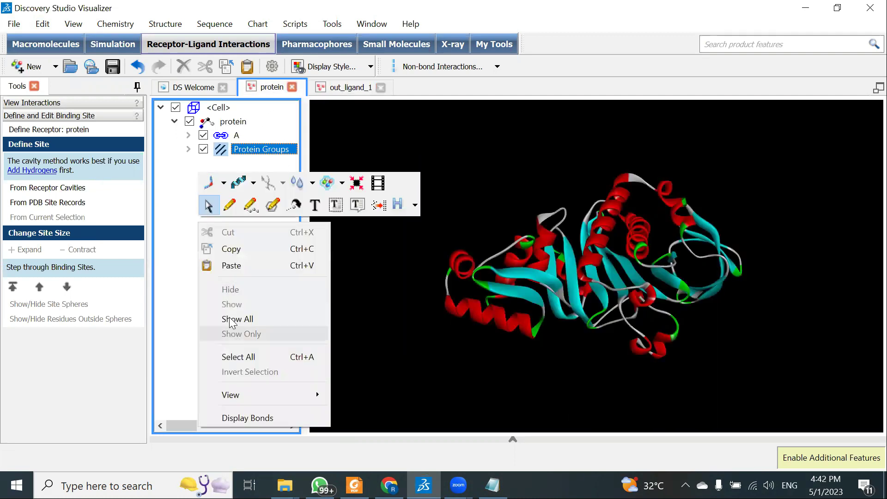
left_click(231, 266)
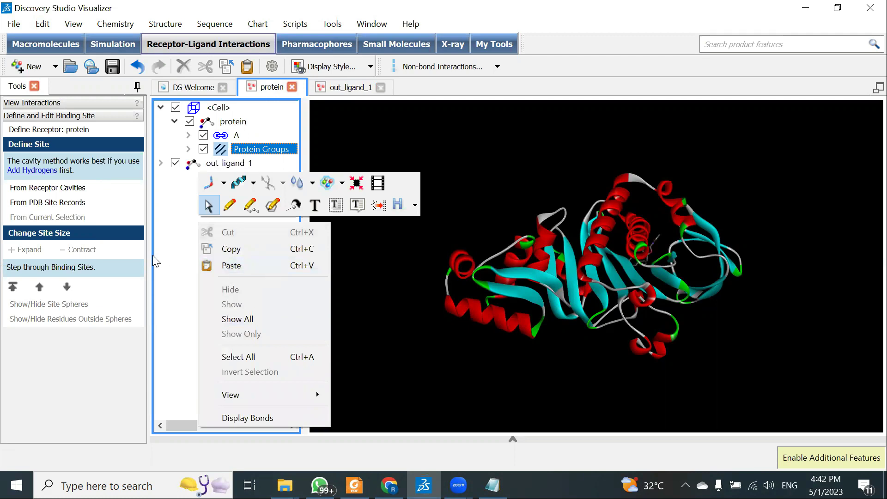
left_click_drag(642, 277, 566, 179)
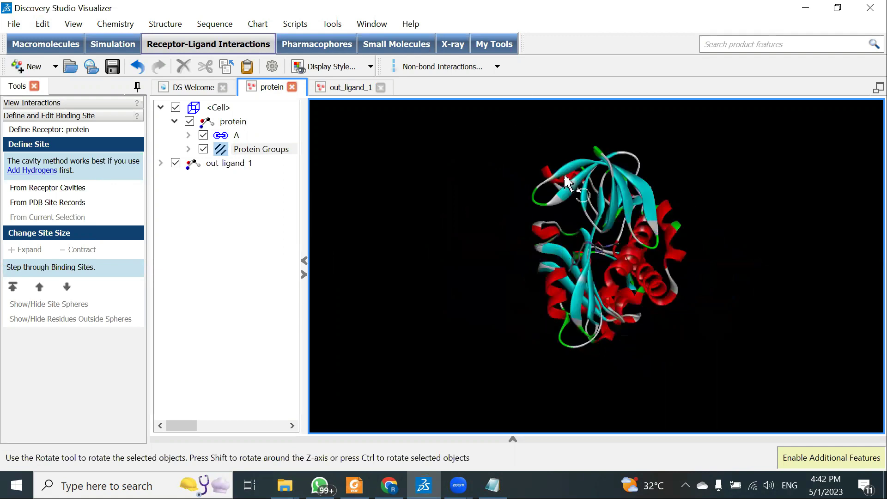
scroll(609, 254, "up", 10)
left_click_drag(641, 225, 702, 251)
scroll(701, 251, "down", 10)
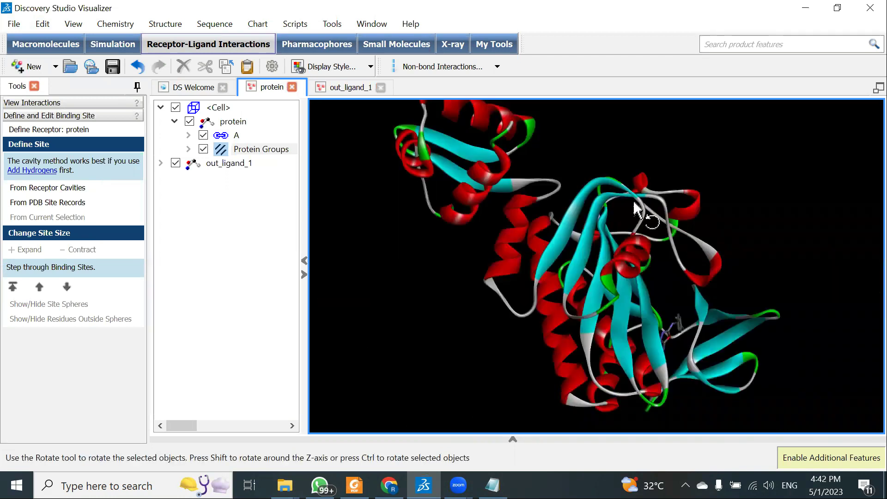
Step: Define out_ligand_1 as the ligand for the receptor-ligand interaction view
left_click_drag(592, 270, 629, 332)
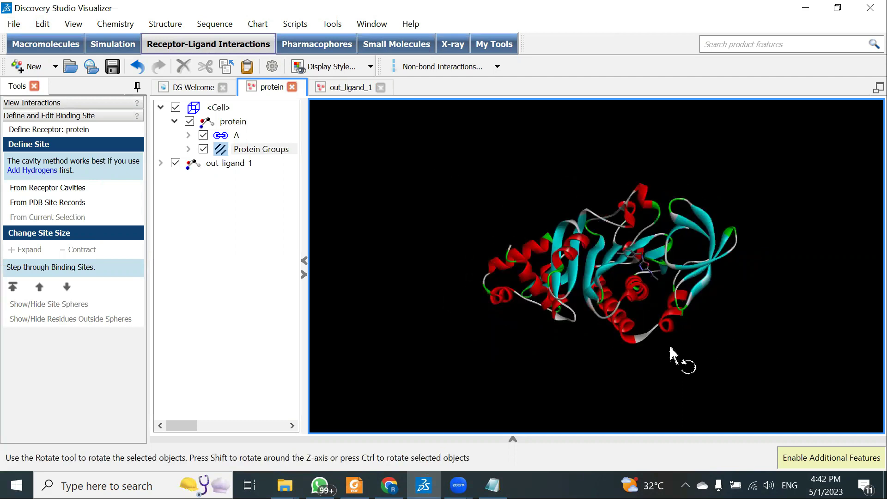
left_click(235, 165)
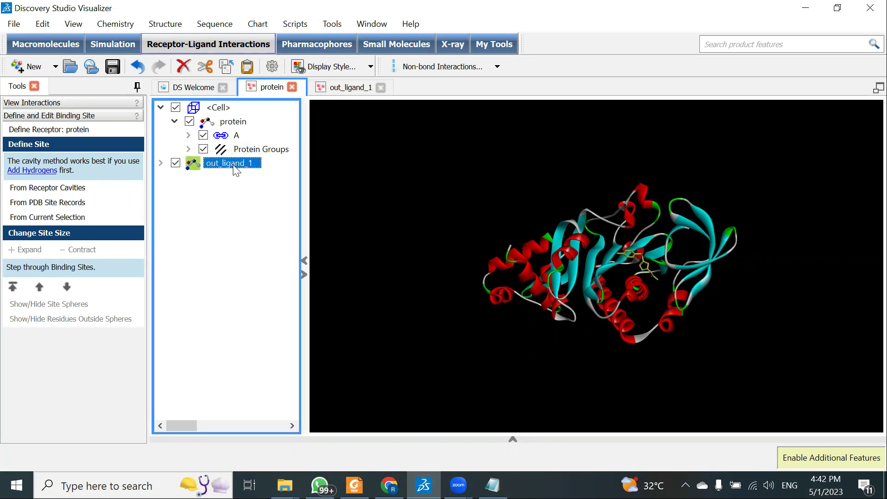
left_click(38, 103)
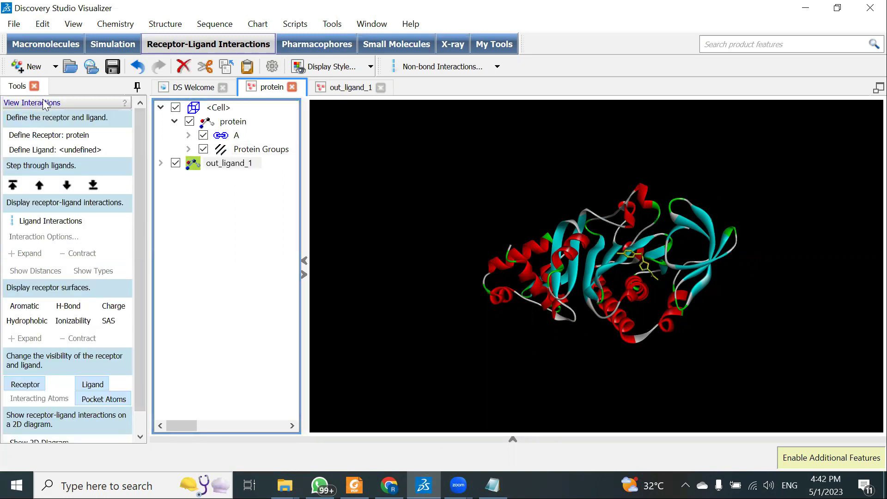
left_click(225, 165)
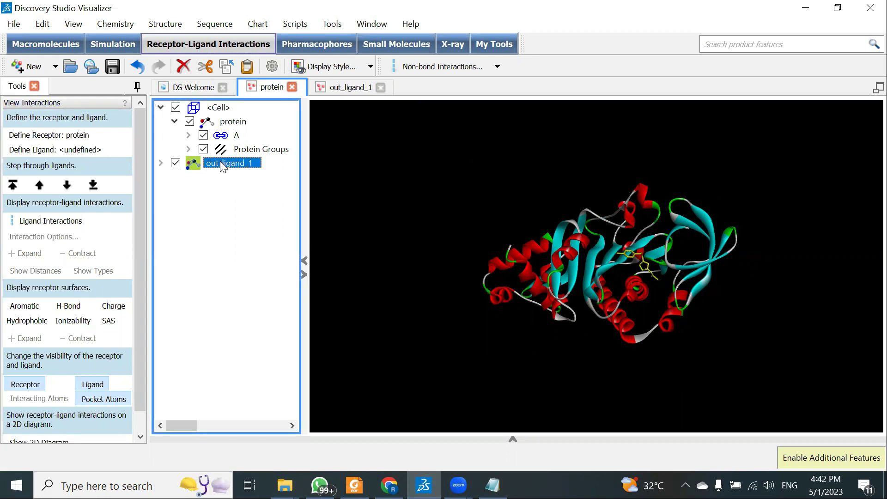
left_click(54, 148)
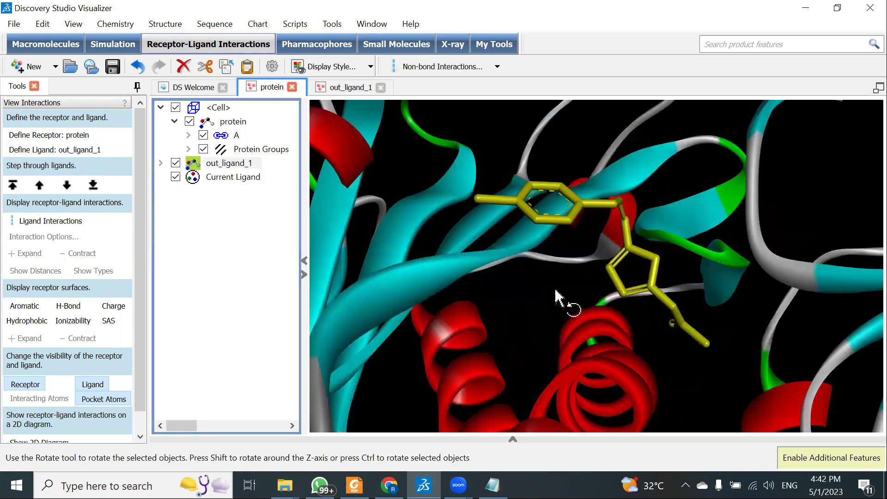
Step: Clear the selection, display the ligand interactions with the receptor and inspect the interacting residues around the ligand
left_click(802, 203)
scroll(795, 211, "down", 5)
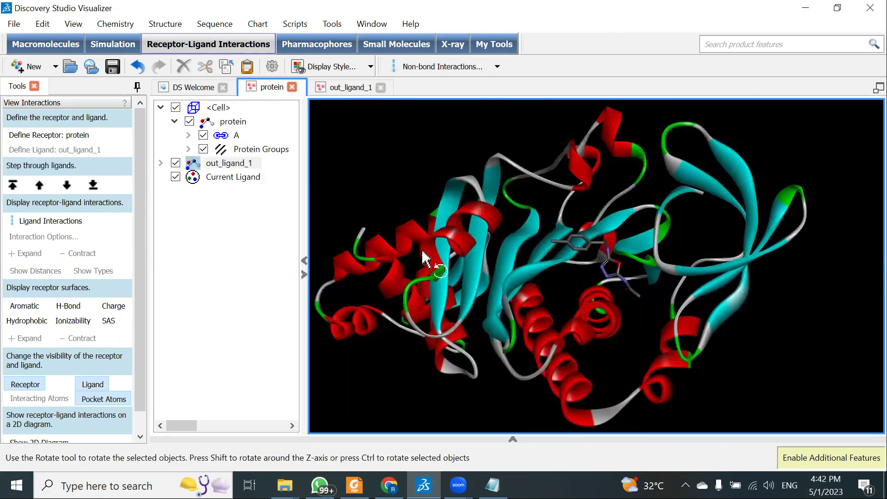
left_click(46, 221)
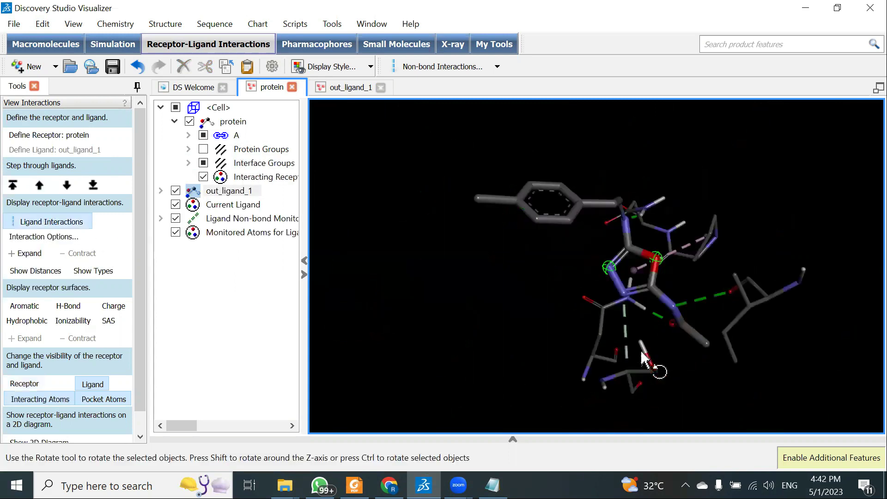
left_click_drag(685, 305, 709, 311)
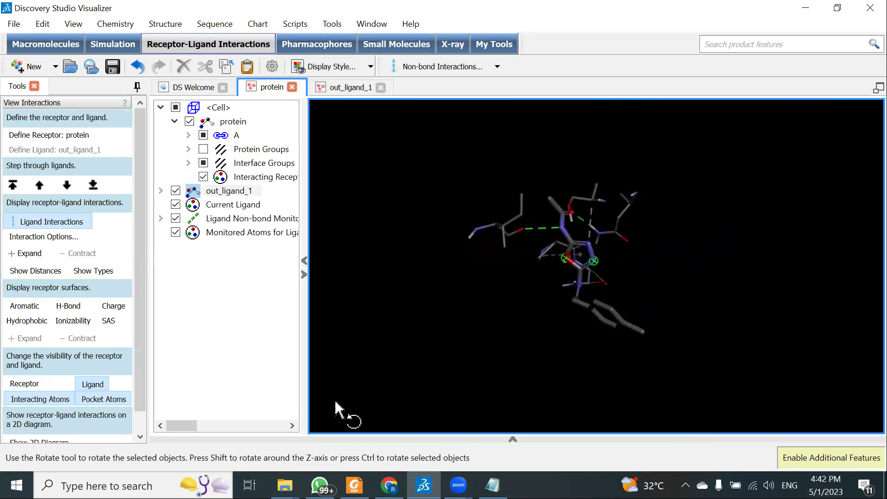
Step: Preview the aromatic, H-bond, charge, ionizability and hydrophobic receptor surfaces around the ligand, ending on the hydrophobic one
left_click(24, 306)
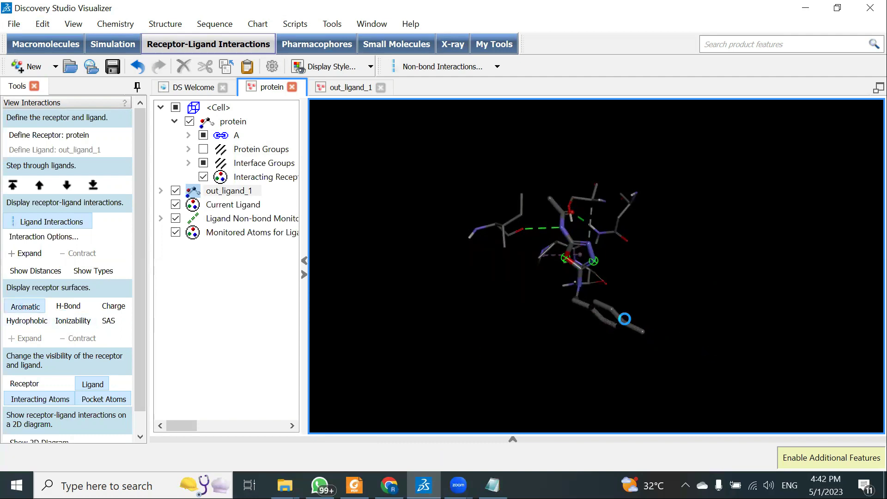
left_click(68, 307)
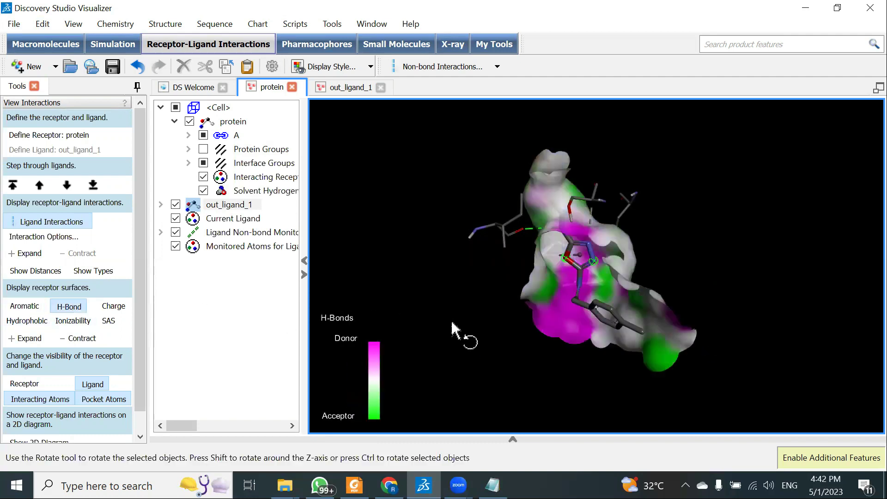
left_click(112, 307)
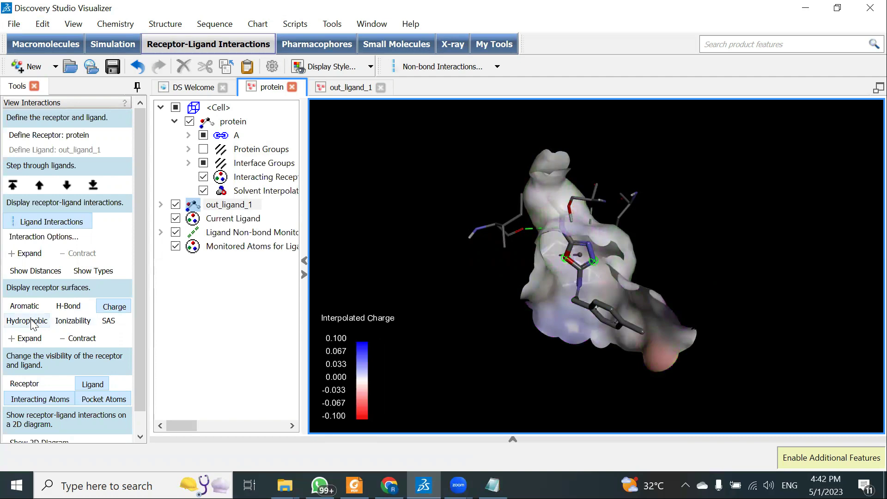
left_click(47, 322)
left_click(73, 322)
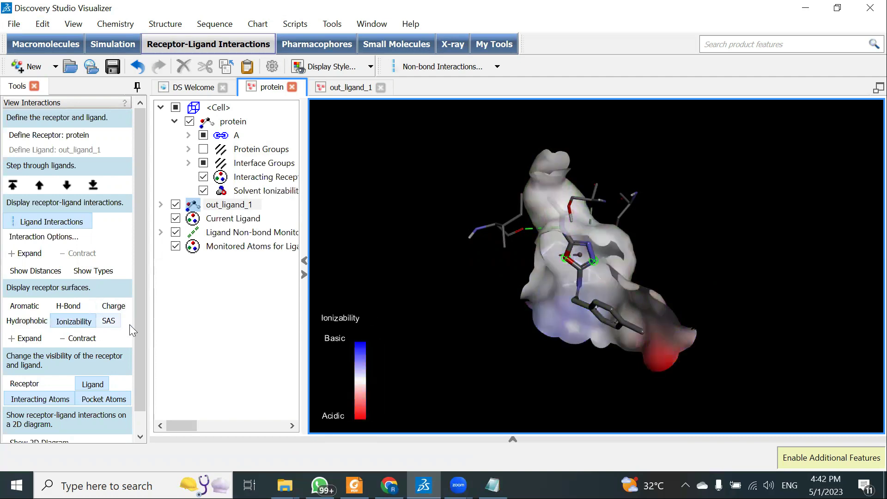
left_click_drag(517, 258, 605, 161)
left_click(28, 321)
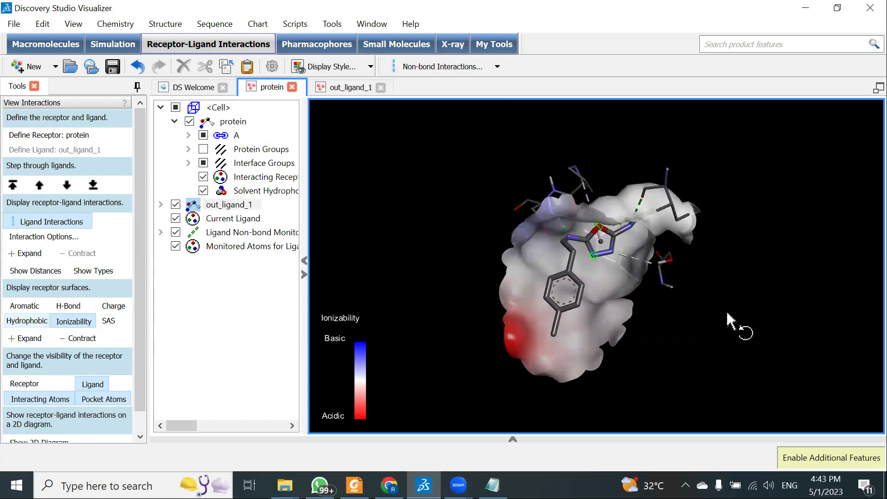
left_click_drag(720, 325, 495, 241)
Step: Make the whole receptor visible and inspect the ligand's binding pocket within the protein ribbon
left_click(25, 384)
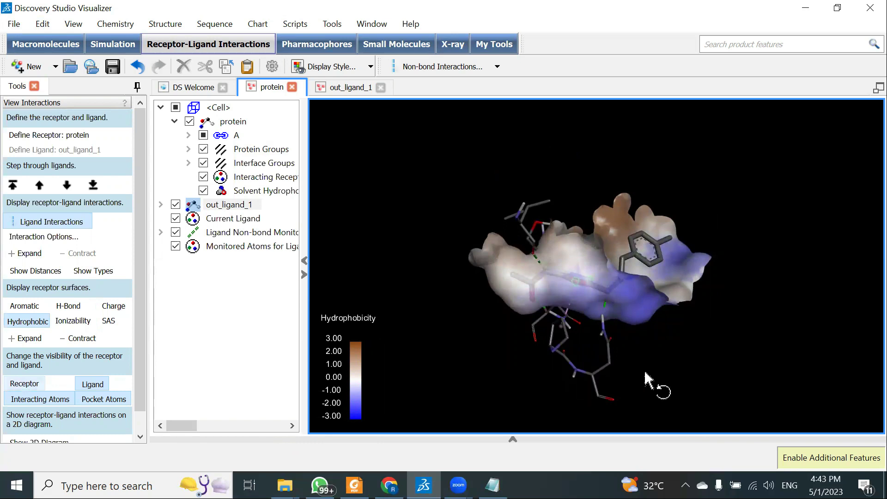
left_click_drag(578, 270, 608, 291)
scroll(608, 291, "down", 3)
left_click_drag(681, 340, 615, 301)
scroll(610, 296, "up", 3)
scroll(600, 255, "up", 4)
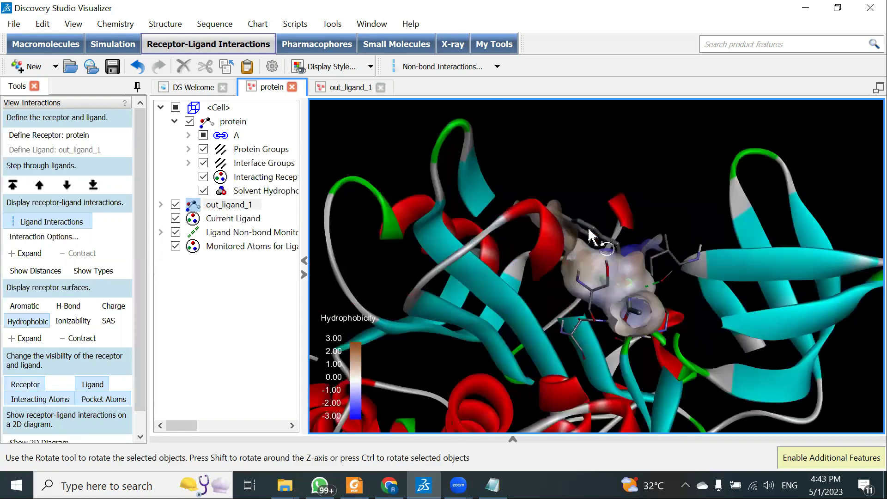
scroll(614, 258, "up", 1)
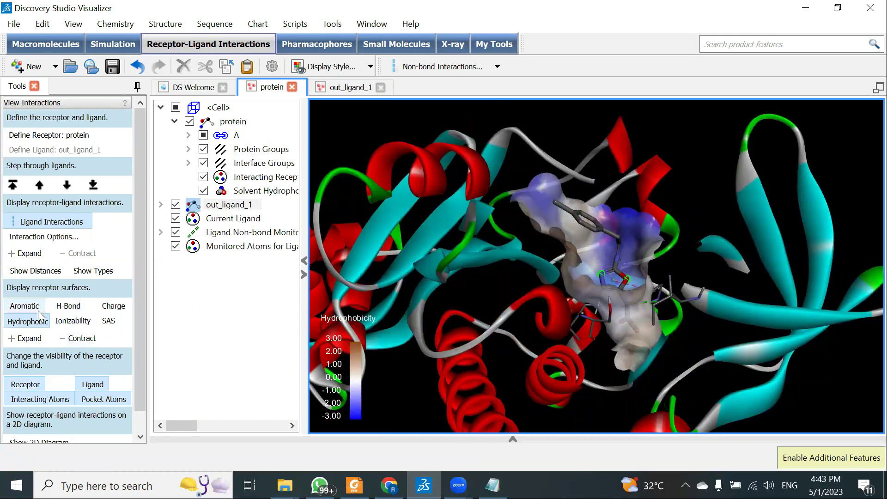
Step: Preview the aromatic surface, switch the receptor surface to H-Bond and expand it around the ligand
left_click(25, 306)
left_click(67, 307)
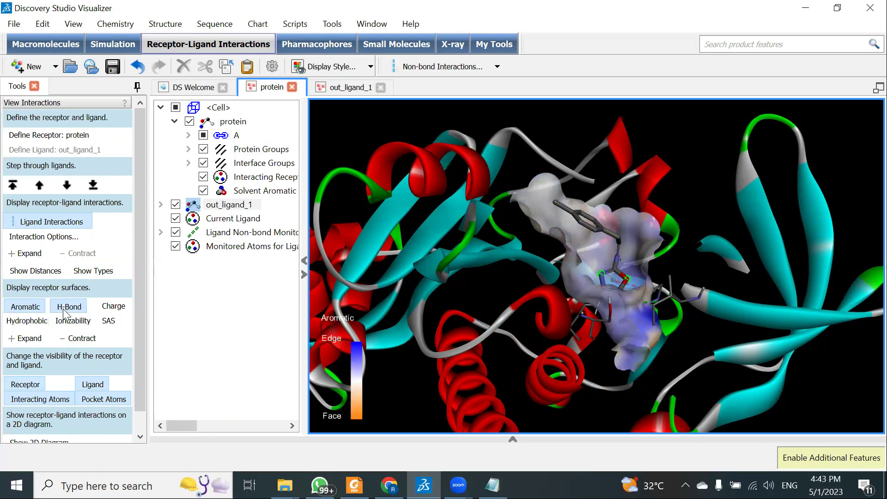
left_click(28, 342)
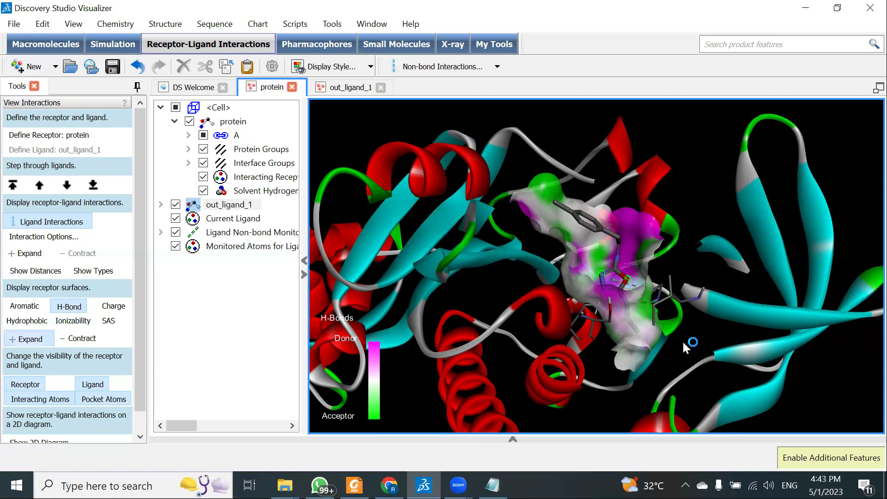
mouse_move(685, 260)
left_mouse_down()
mouse_move(637, 253)
mouse_move(670, 253)
left_mouse_up()
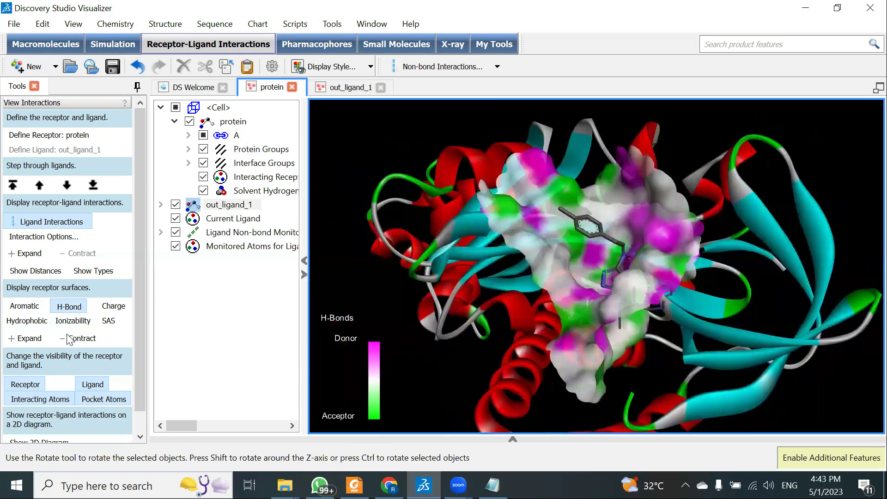
Step: Contract the H-bond receptor surface around the ligand in three stages and inspect the pocket from several angles
left_click(72, 341)
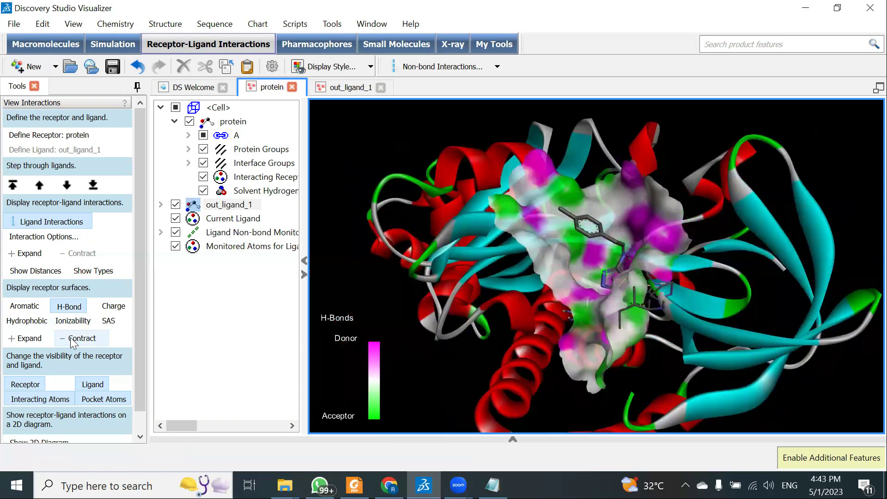
left_click(72, 340)
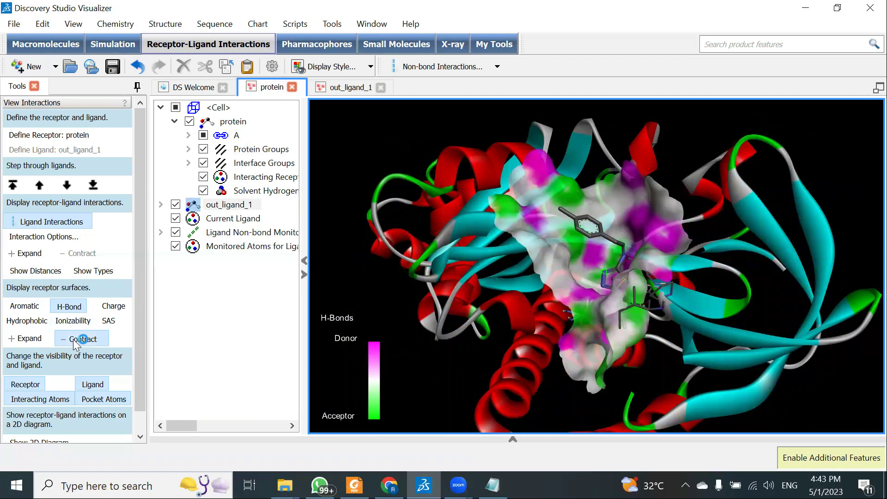
left_click(74, 340)
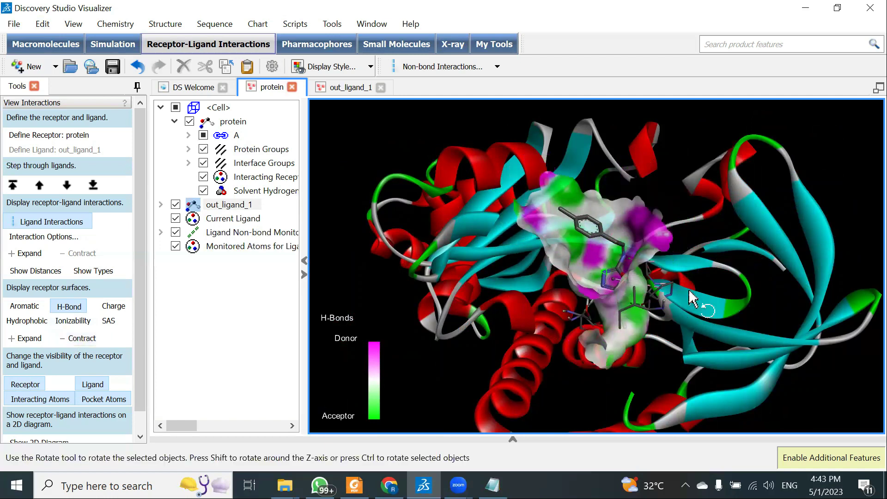
left_click_drag(693, 298, 719, 305)
left_click_drag(615, 252, 626, 279)
left_click_drag(637, 311, 539, 251)
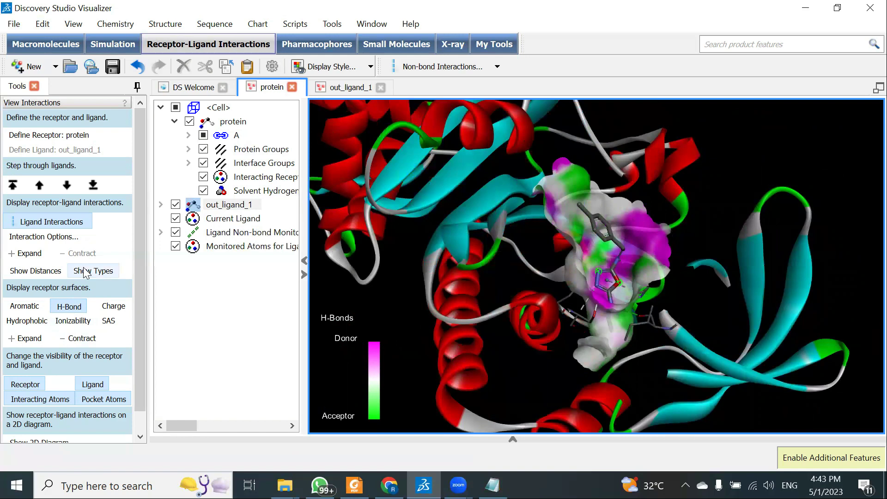
scroll(85, 274, "down", 1)
left_click_drag(603, 293, 372, 306)
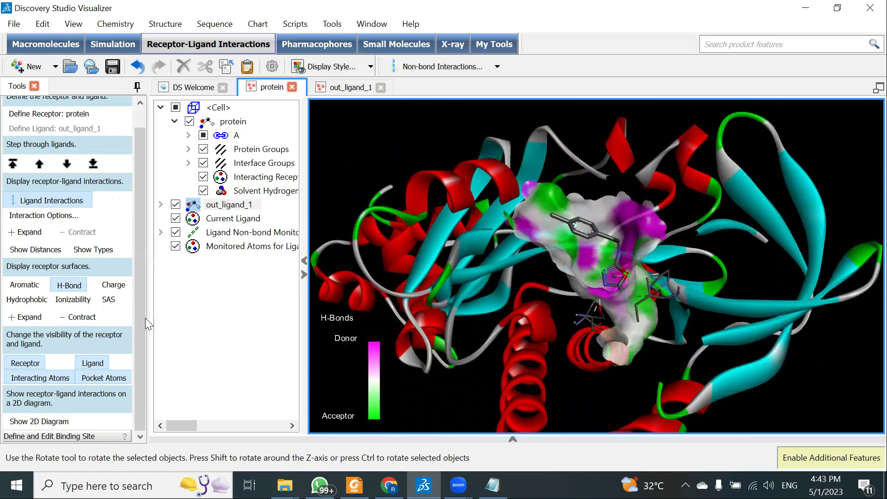
Step: Hide the H-bond receptor surface and examine the ligand inside the protein ribbon
left_click(69, 285)
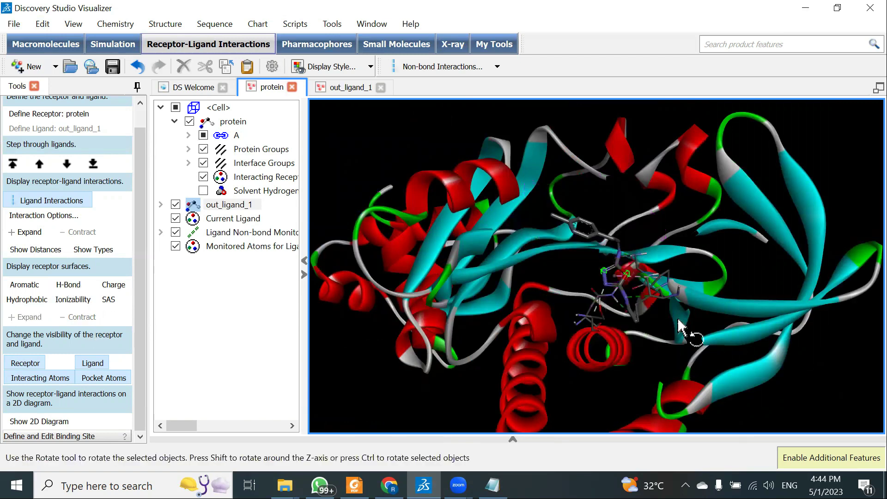
left_click_drag(679, 325, 668, 357)
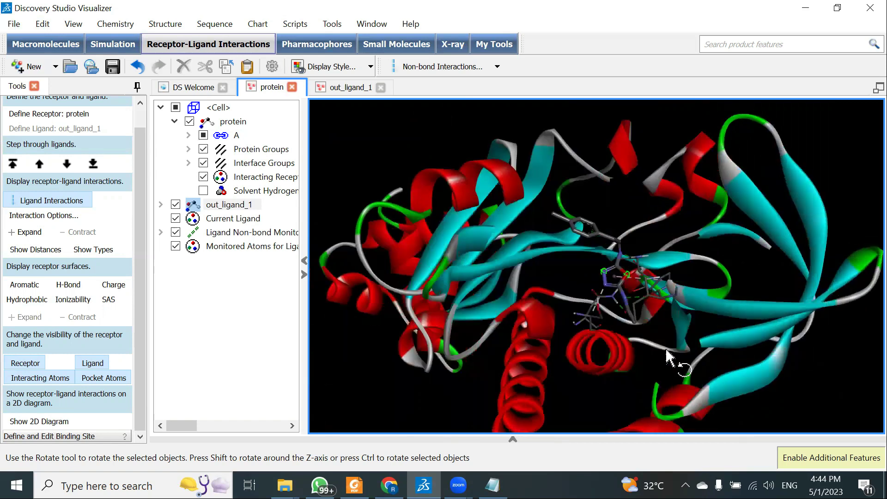
left_click(668, 357)
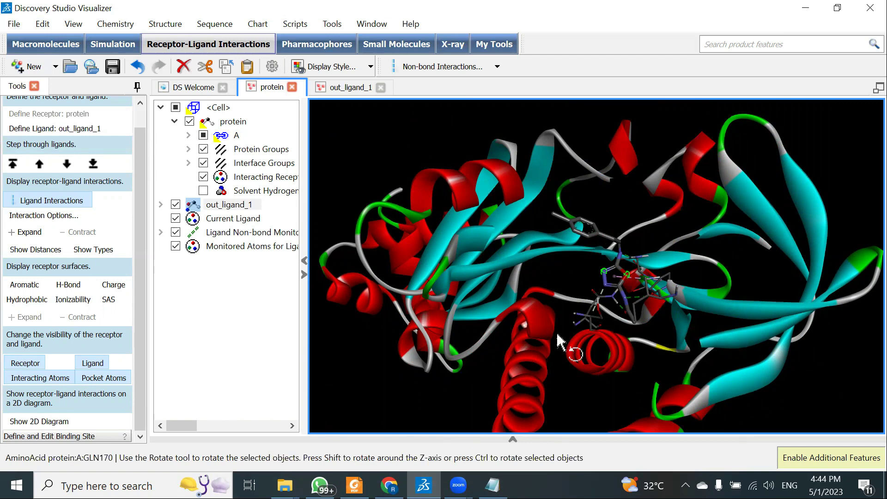
Step: Run the Publication Quality visualization script on the protein-ligand complex and check the rendered view
left_click(296, 24)
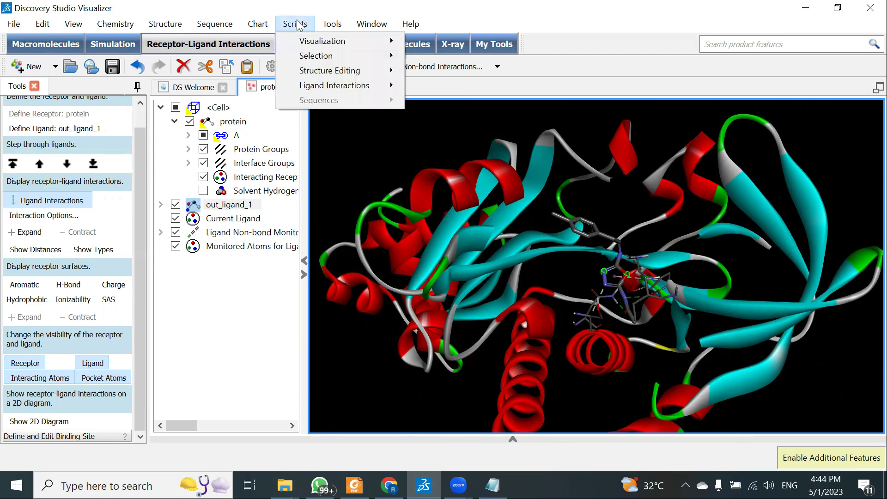
mouse_move(324, 41)
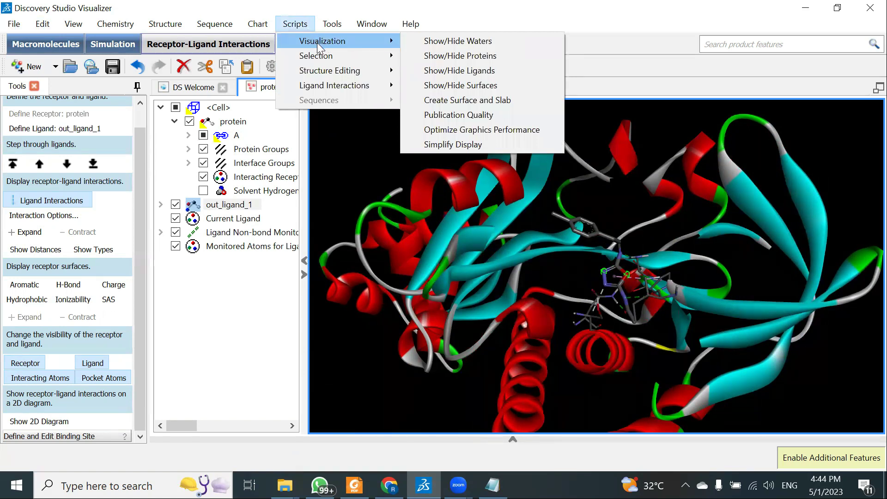
left_click(460, 85)
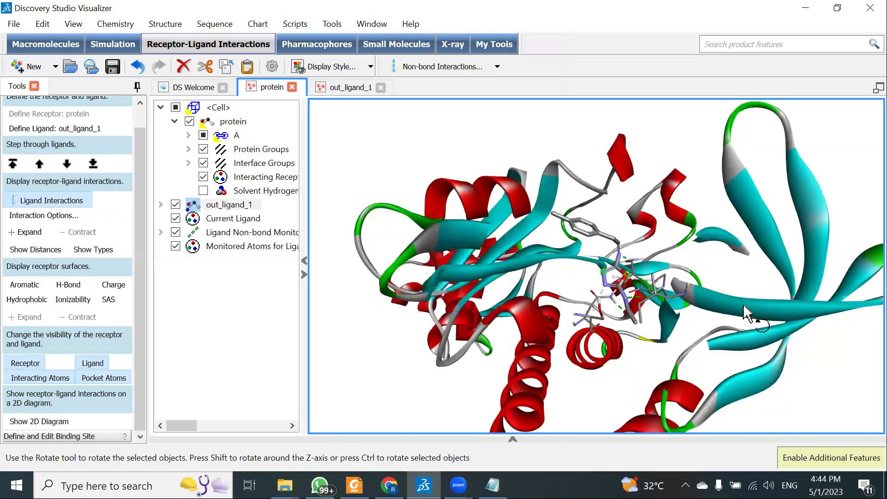
mouse_move(745, 314)
left_mouse_down()
mouse_move(736, 333)
mouse_move(751, 313)
mouse_move(740, 320)
left_mouse_up()
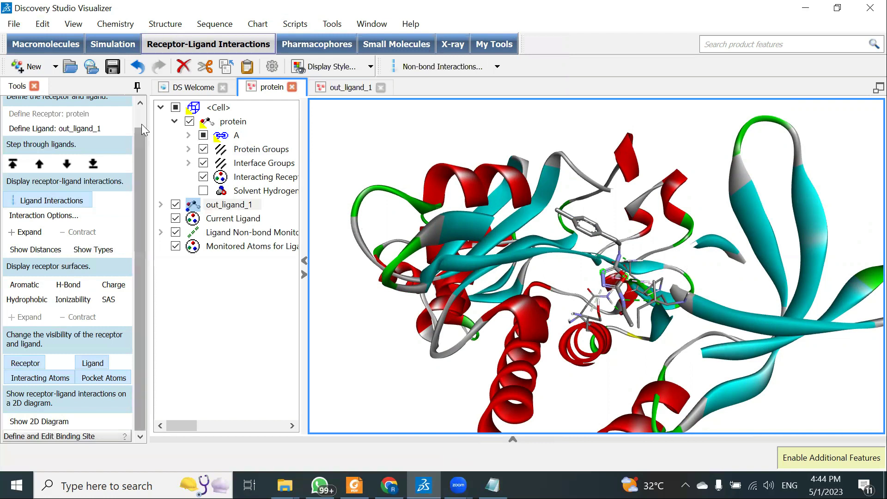
Step: Save the protein-ligand view as an image file named 3D in the Docking Video folder, at 1242 by 720 pixels
left_click(14, 23)
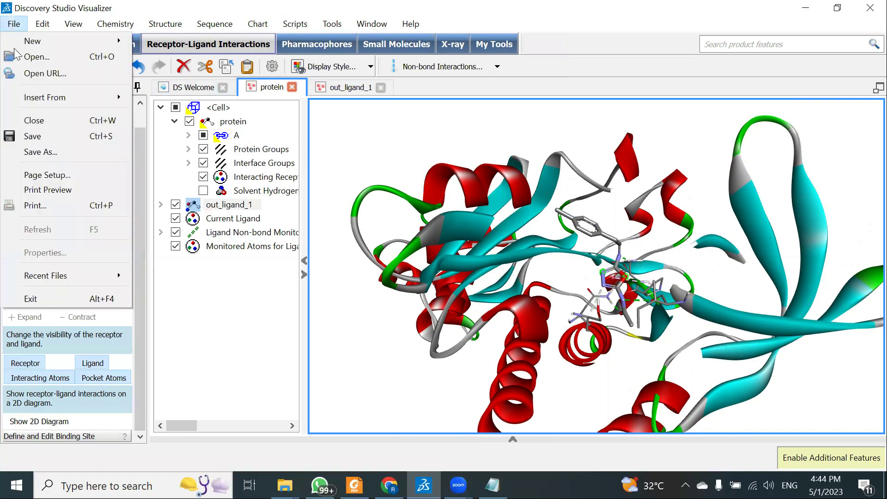
left_click(32, 149)
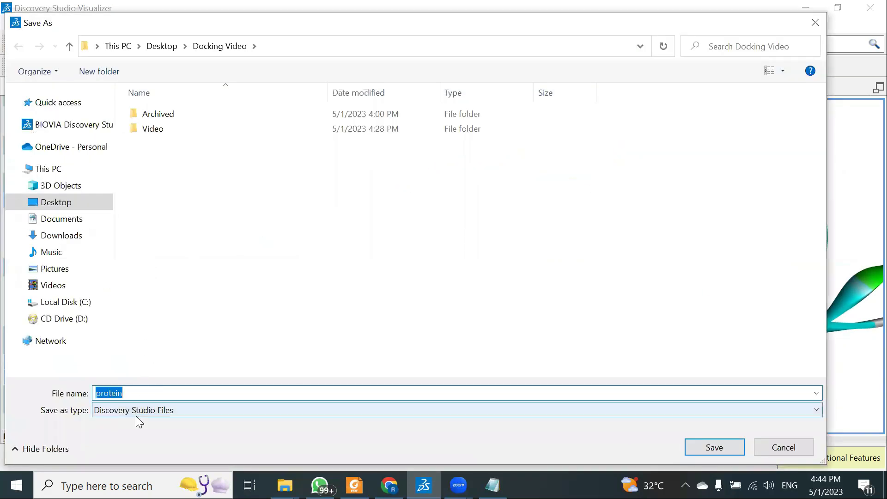
left_click(135, 413)
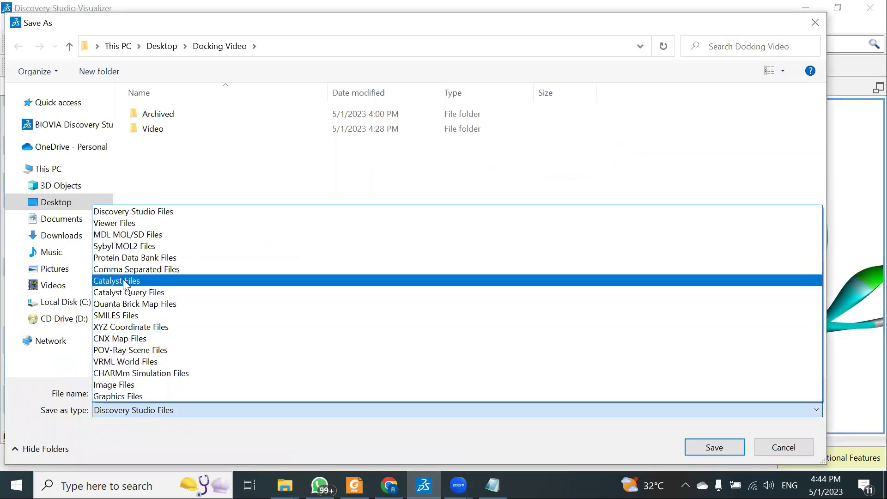
left_click(127, 373)
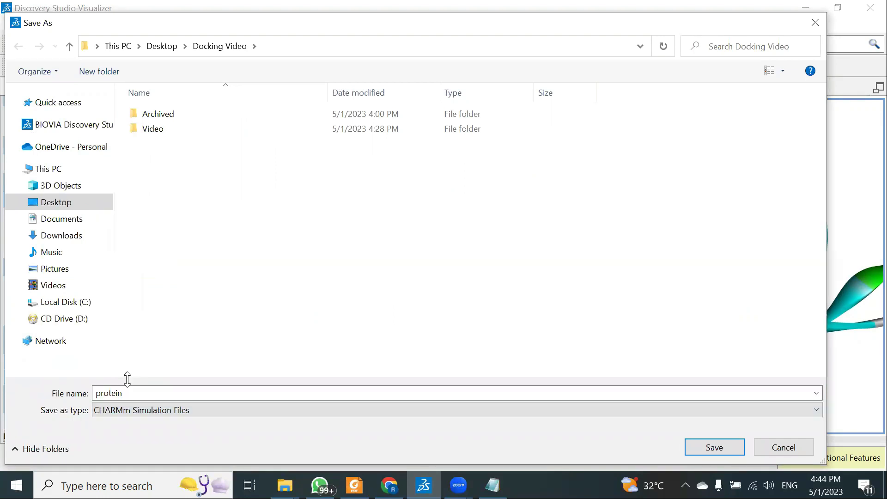
left_click(126, 410)
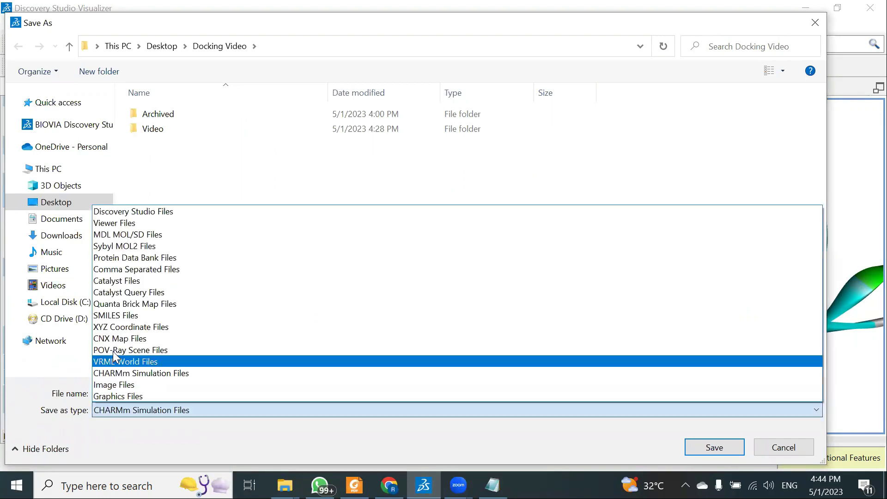
left_click(118, 385)
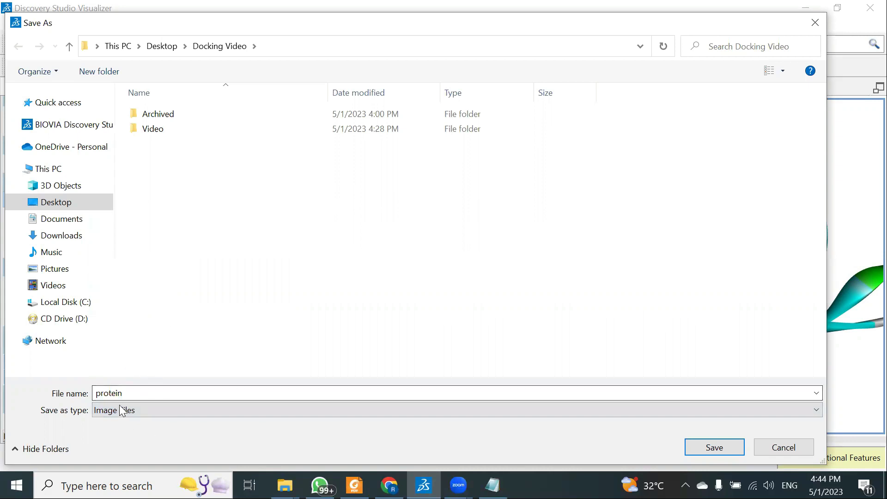
left_click(137, 394)
type("3")
left_click(720, 446)
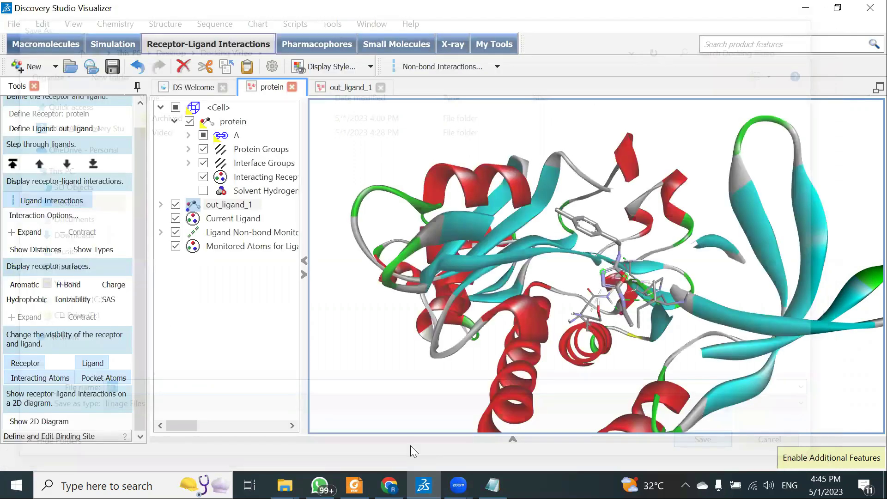
left_click(488, 185)
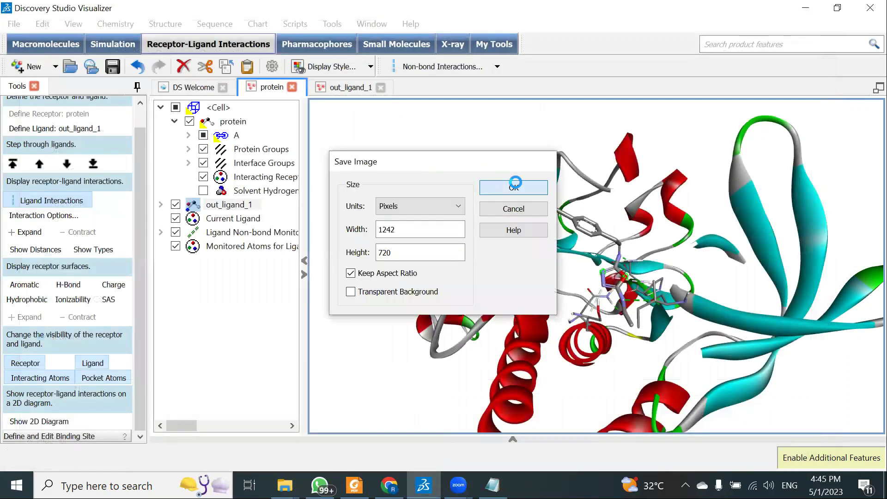
Step: Switch to File Explorer, open the 3D image from the Docking Video folder and zoom in on the ligand
left_click(285, 486)
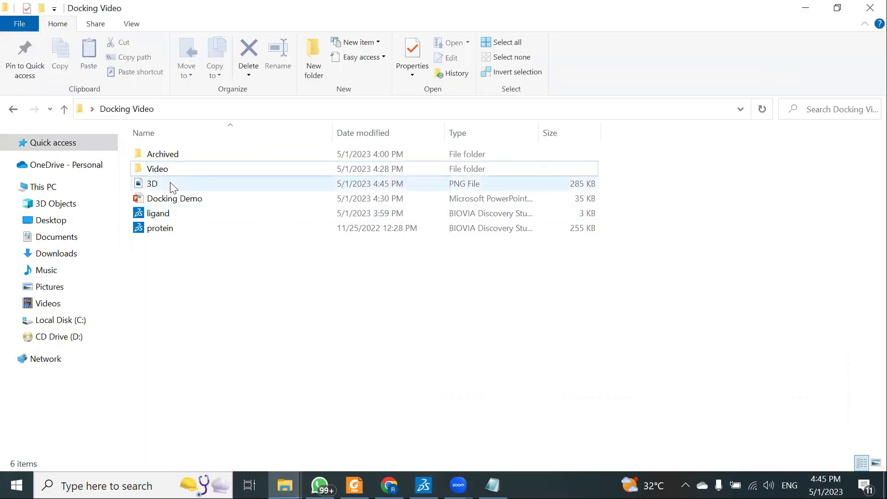
left_click(172, 185)
double_click(171, 184)
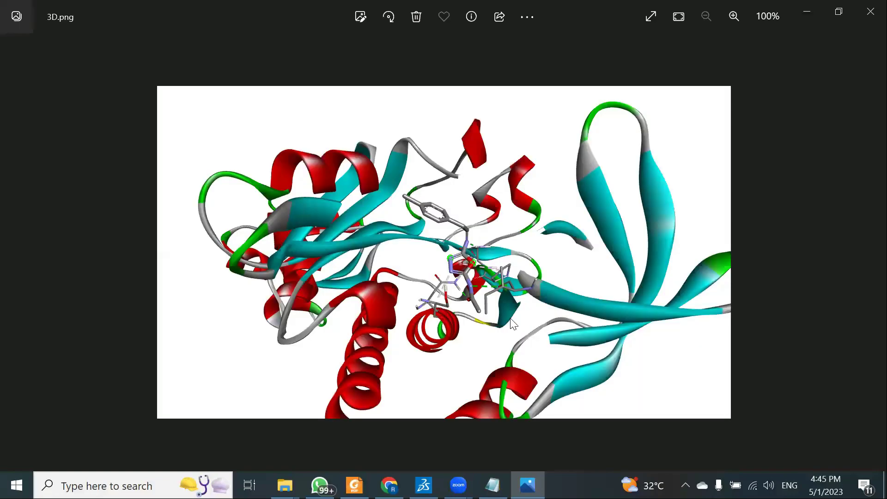
scroll(484, 291, "up", 3, "ctrl")
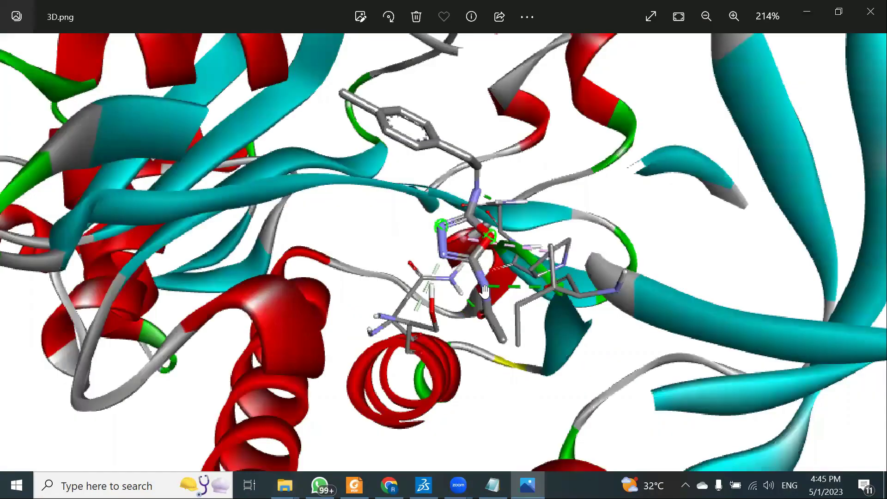
scroll(592, 173, "down", 3)
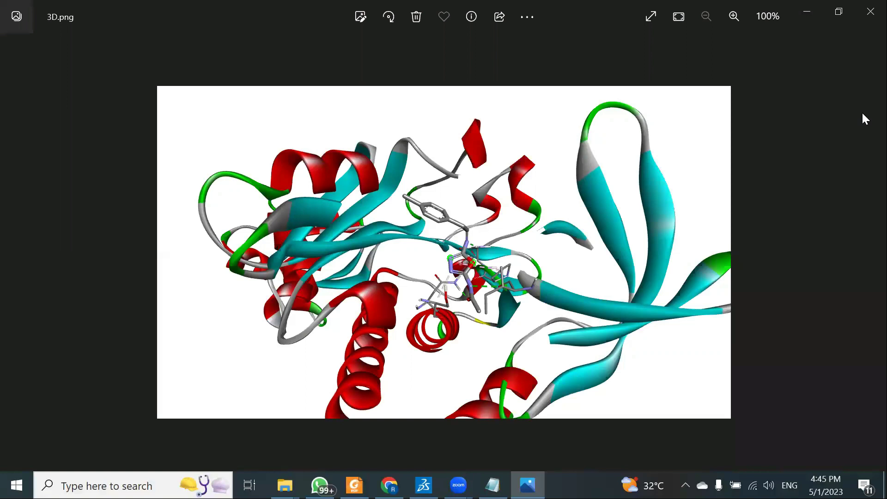
left_click(870, 12)
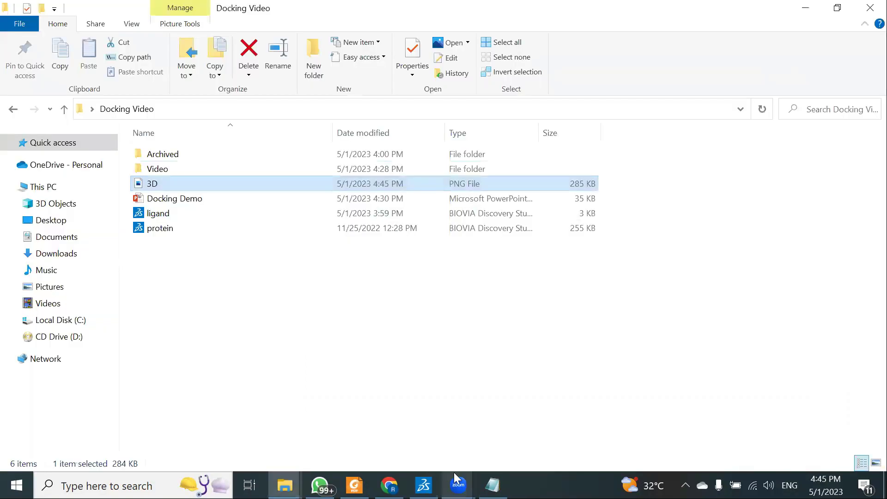
Step: Switch back to Discovery Studio and save the 2D interaction diagram as an image named 2D-out_ligand_1, at 794 by 752 pixels
left_click(425, 484)
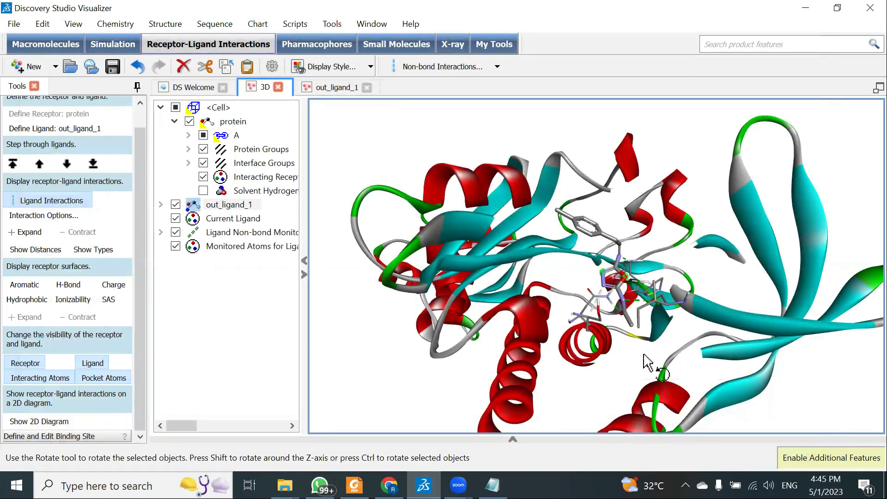
left_click_drag(633, 358, 628, 370)
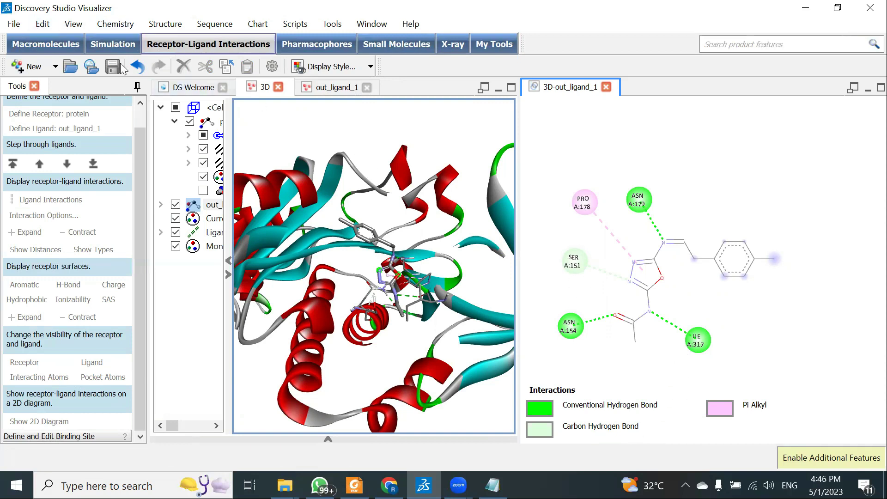
left_click(14, 23)
left_click(41, 151)
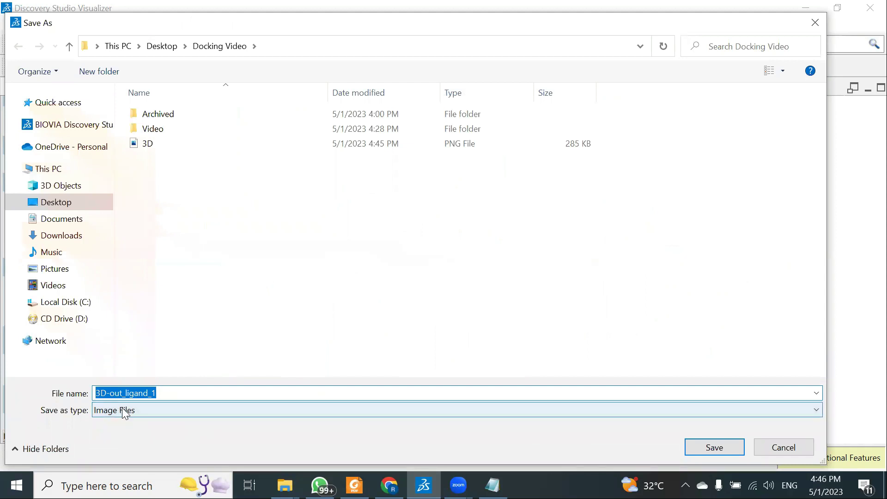
left_click(103, 396)
key("BackSpace")
type("2")
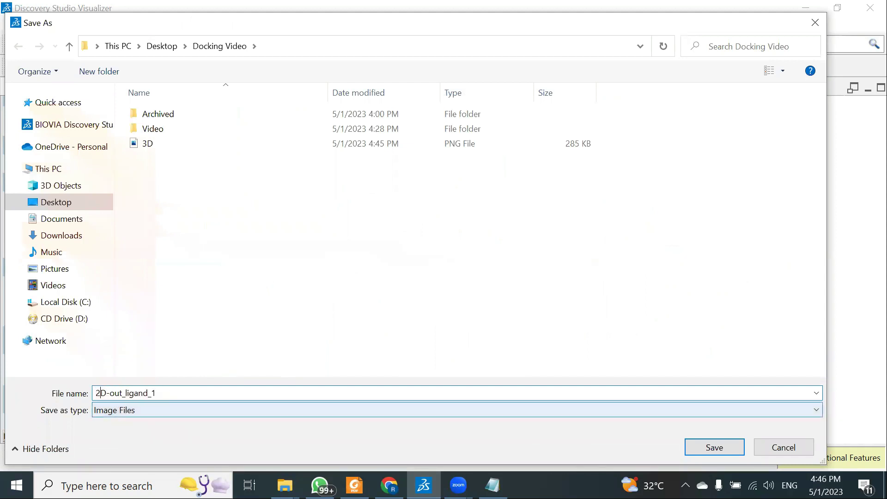
left_click(714, 447)
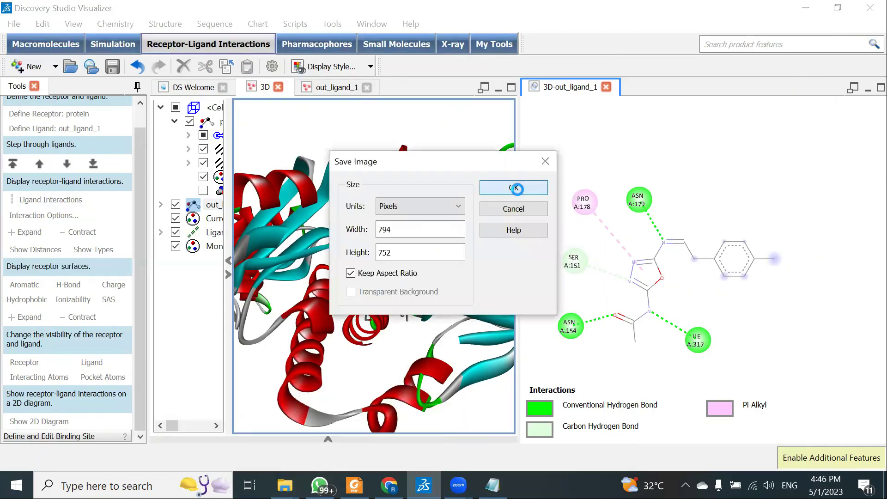
left_click(508, 186)
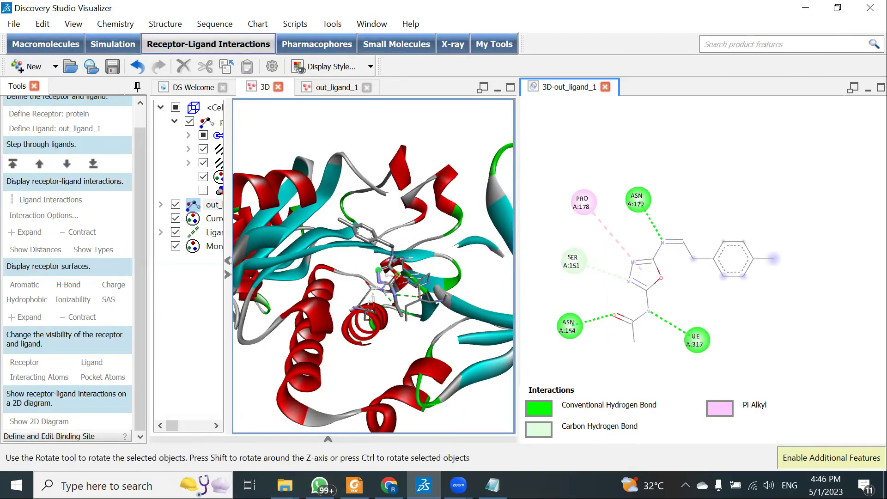
Step: Switch to File Explorer, open the 2D-out_ligand_1 image and enlarge it to check the interaction diagram
key("alt+Tab")
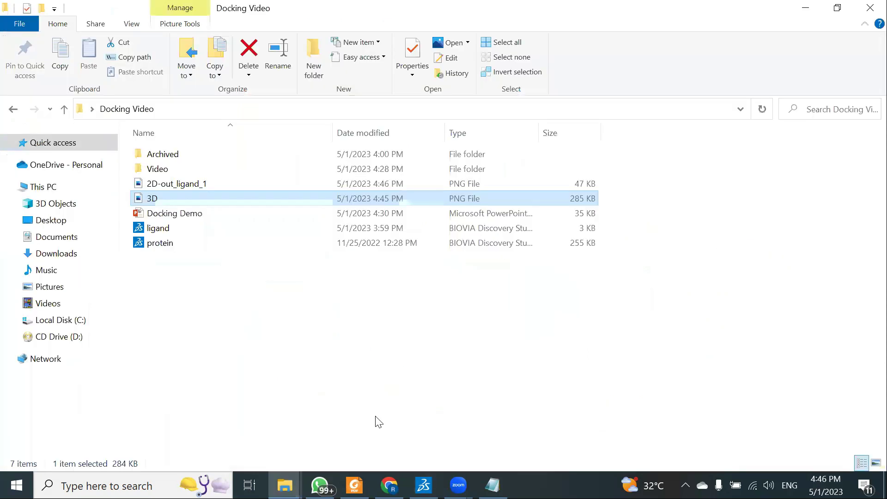
double_click(180, 185)
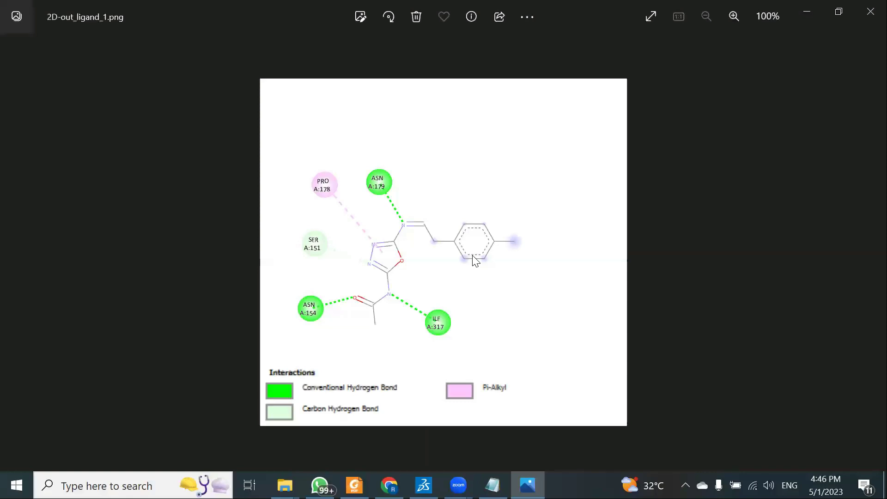
scroll(353, 307, "up", 1)
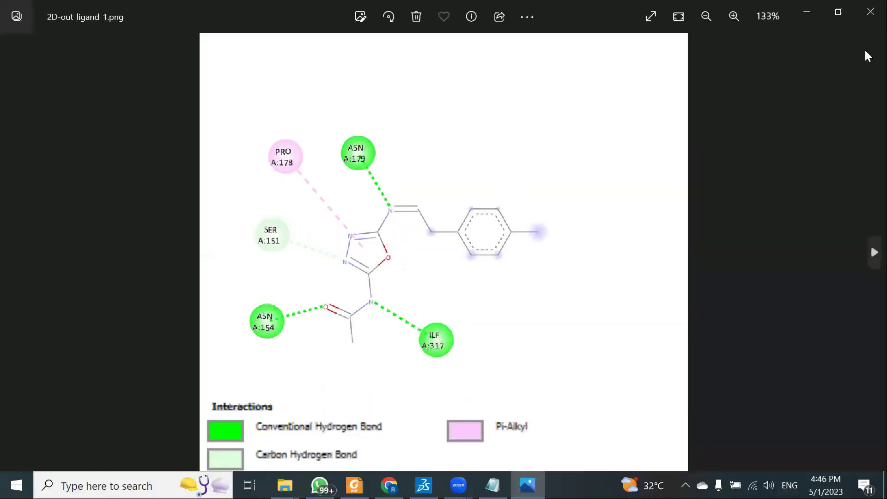
left_click(870, 12)
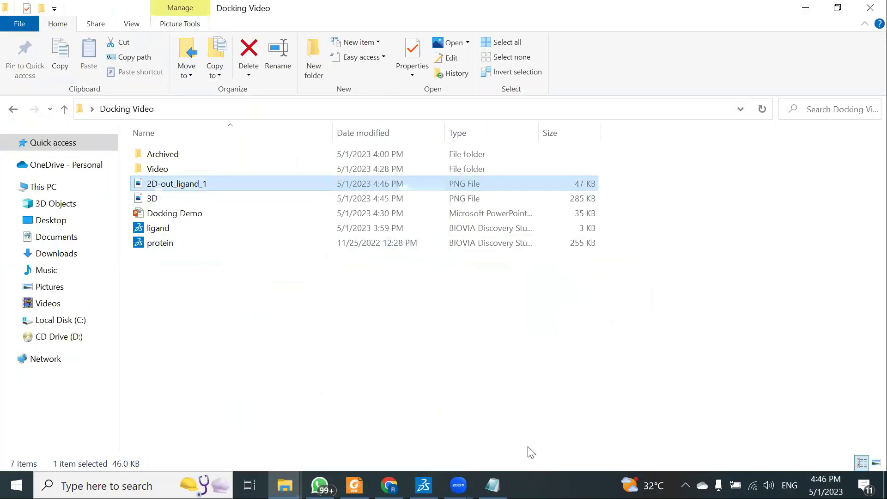
Step: Return to Discovery Studio, close the 2D diagram and display the Non-bond data table of the 3D complex
left_click(424, 485)
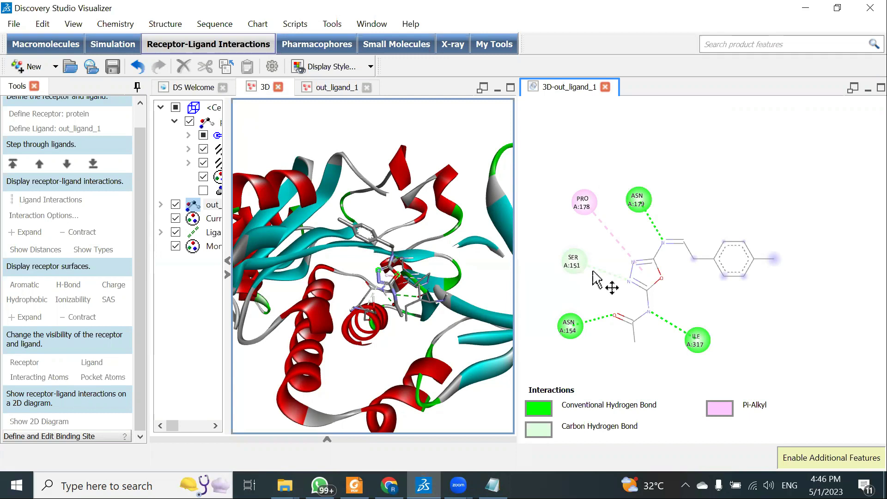
left_click(605, 87)
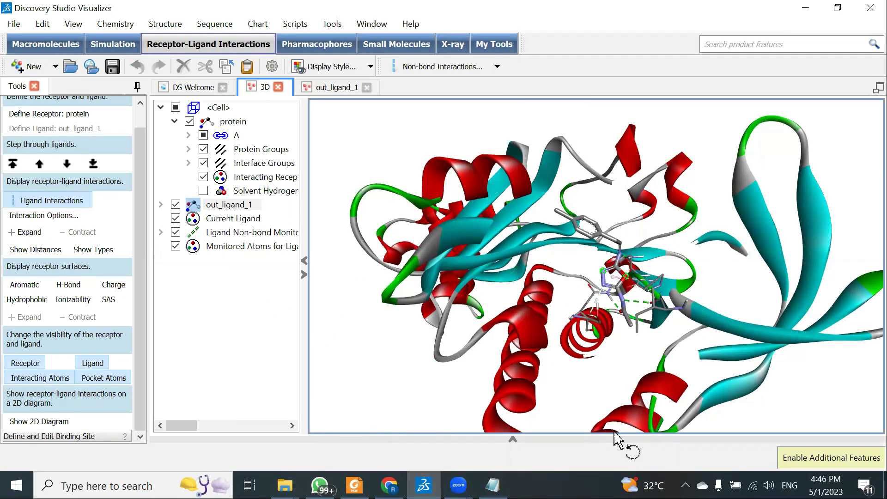
left_click(513, 438)
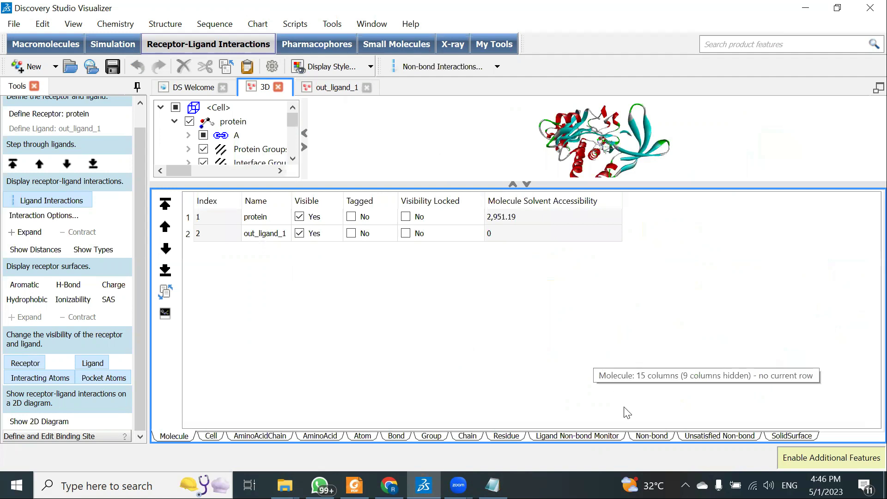
left_click(657, 437)
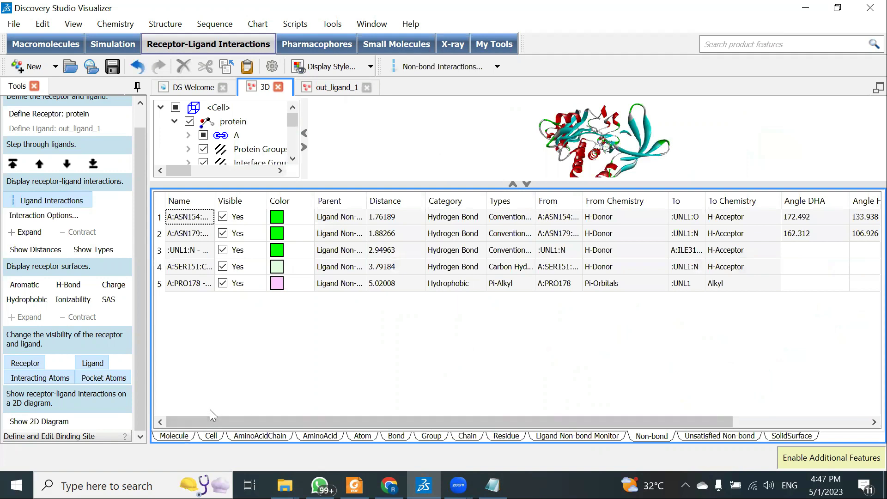
left_click(529, 184)
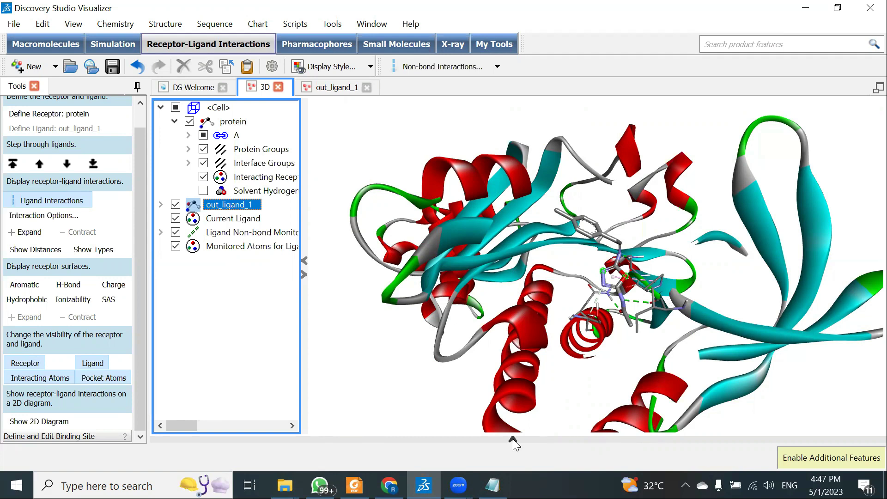
left_click(513, 438)
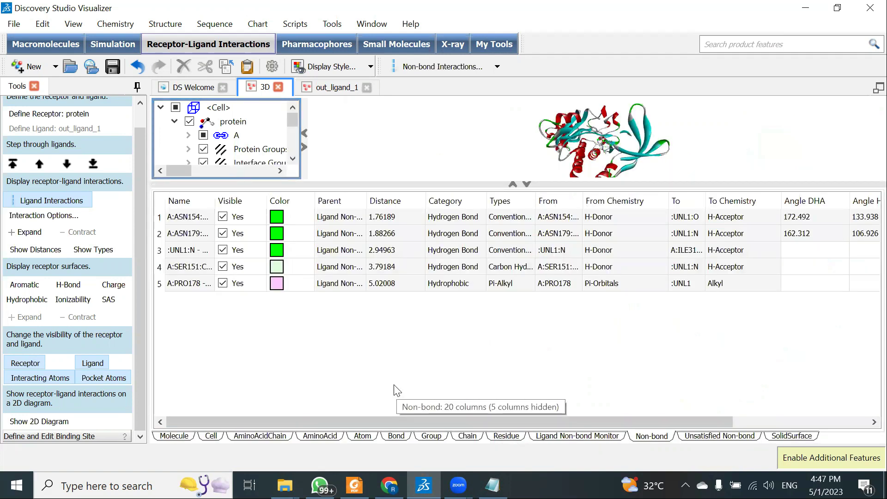
left_click(646, 437)
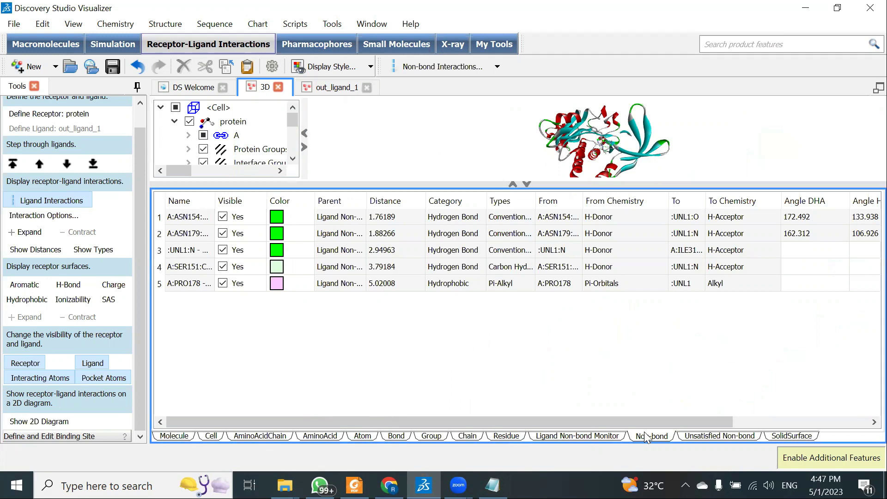
Step: Widen the Name, Category and Types columns to review each interaction's name, distance, category and type, and return to the 3D complex
left_click_drag(214, 202, 220, 289)
left_click(261, 223)
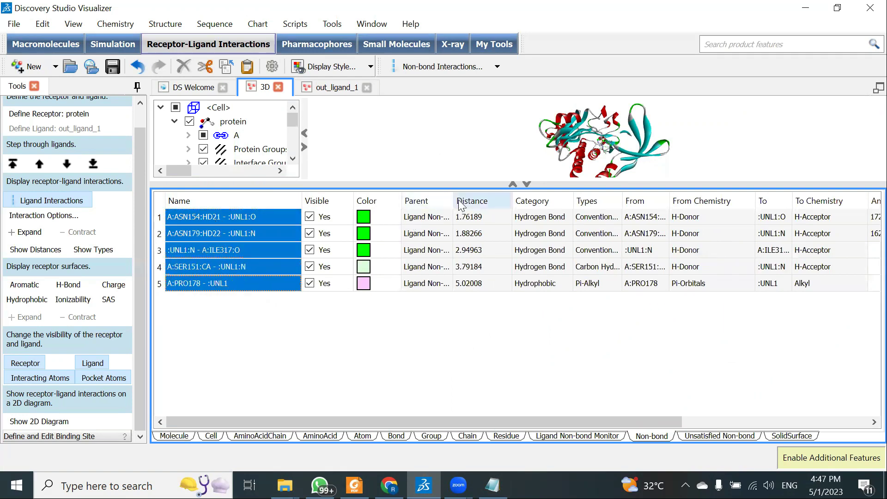
left_click_drag(480, 218, 480, 288)
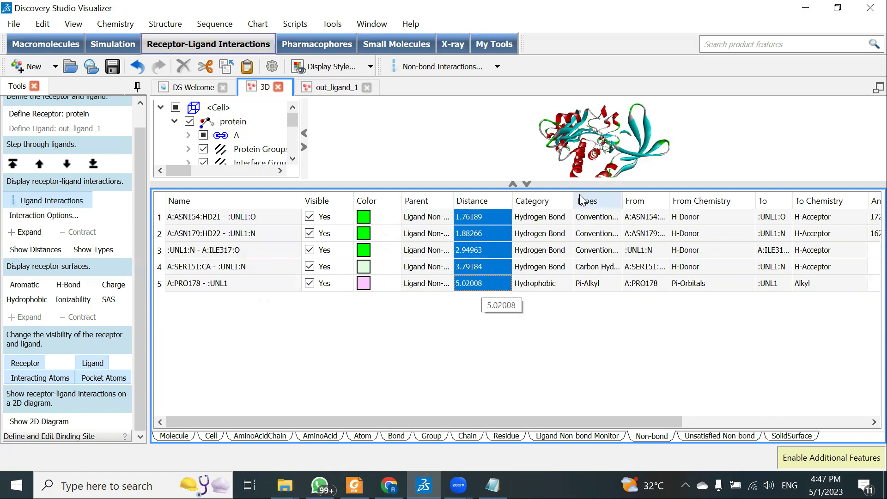
left_click_drag(573, 202, 546, 284)
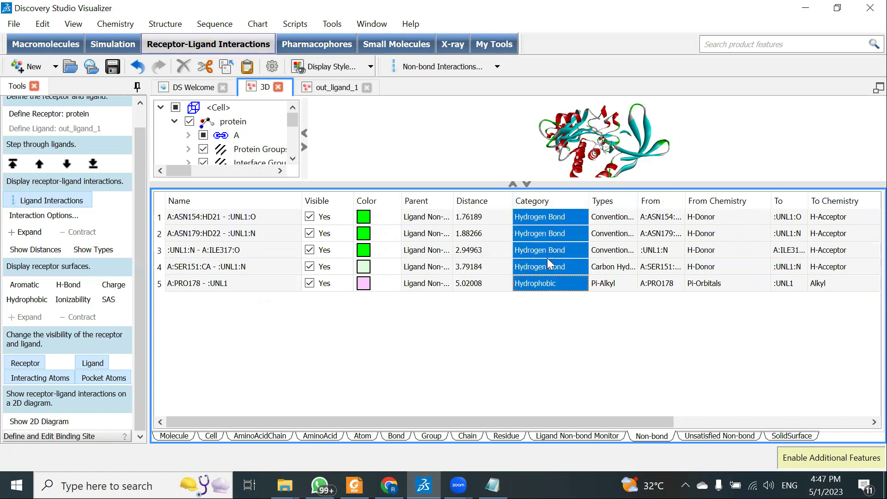
left_click(554, 289)
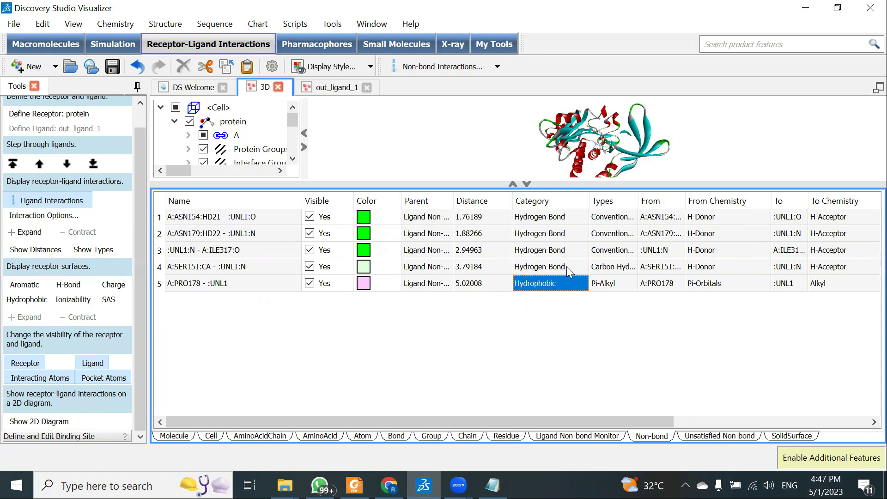
left_click_drag(638, 201, 701, 204)
left_click_drag(643, 217, 646, 299)
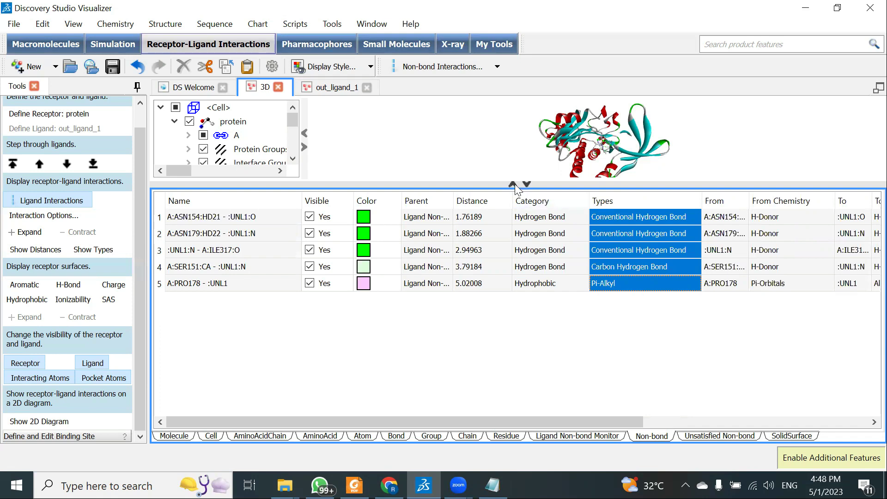
left_click(526, 184)
left_click_drag(714, 358, 421, 128)
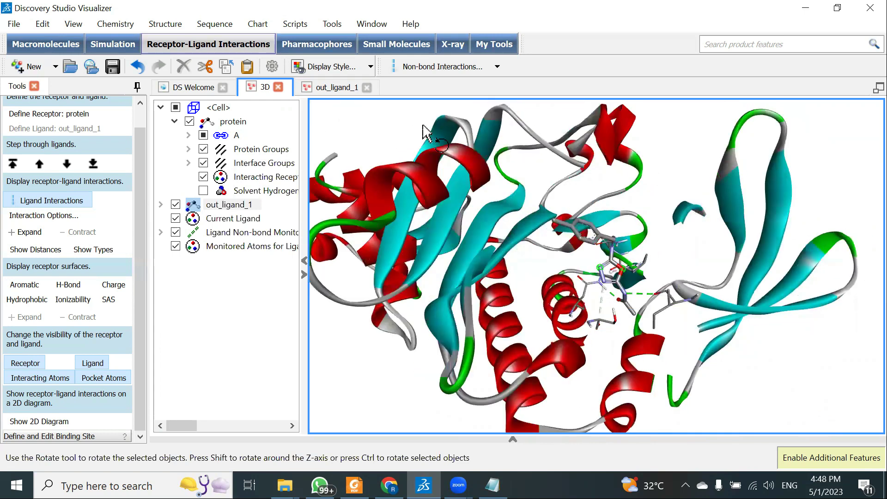